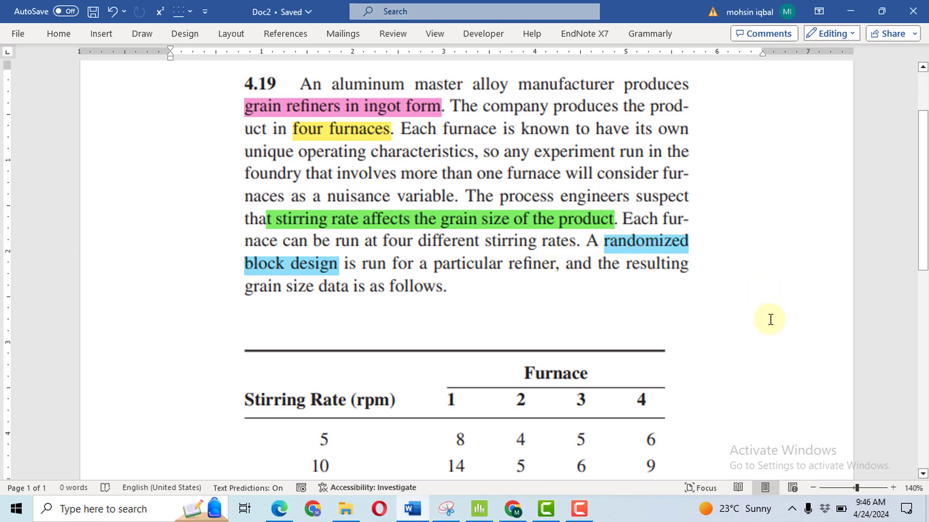
# Step: Consult the furnace data table, switch to Minitab, and enter 5 in rows 1 to 4 of the Stirring rate column
pyautogui.scroll(-2, 924, 191)
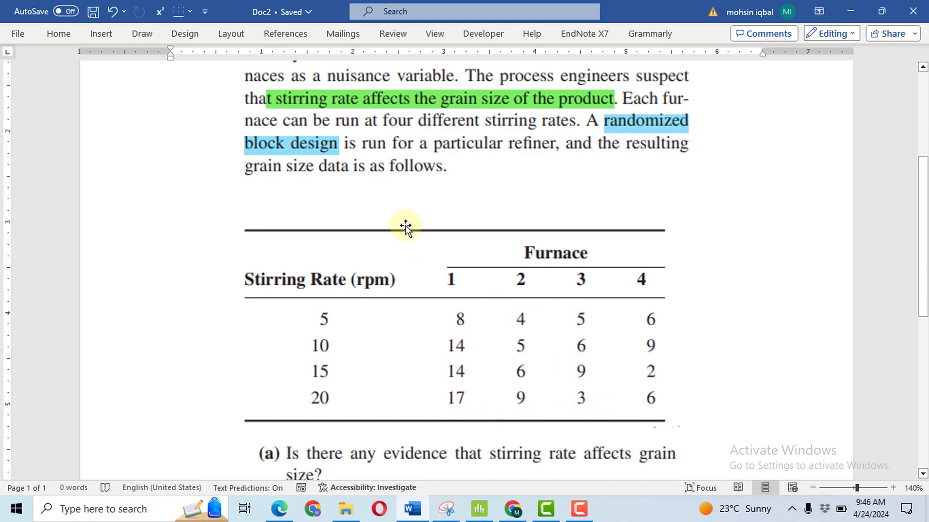
pyautogui.click(432, 295)
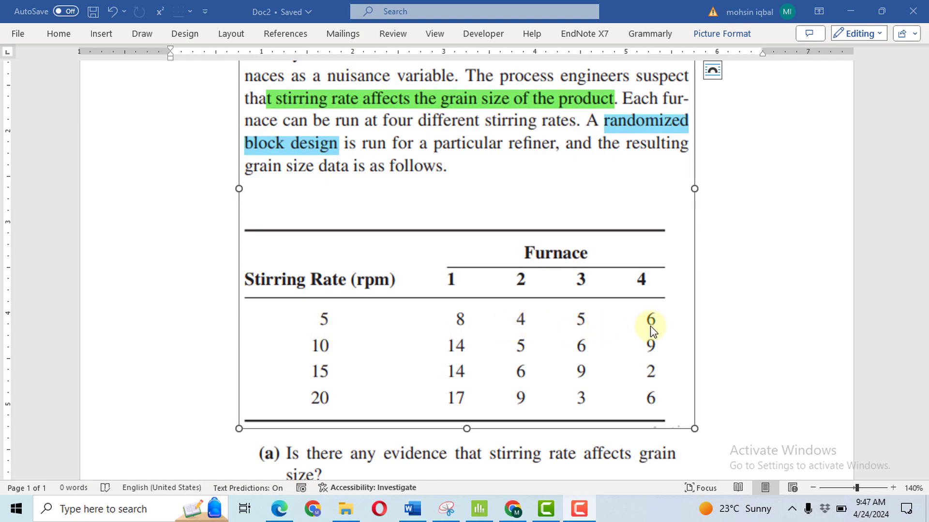
pyautogui.click(485, 518)
pyautogui.click(219, 102)
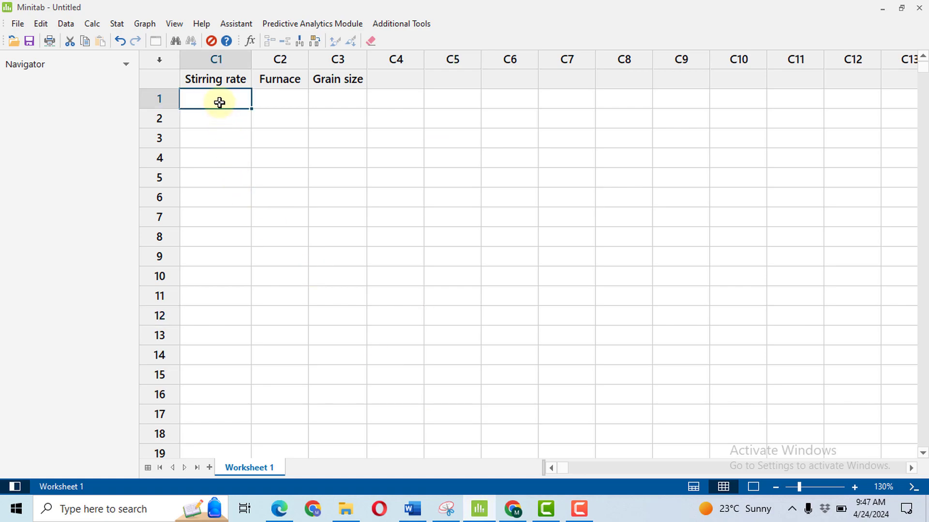
pyautogui.write('5')
pyautogui.press('Return')
pyautogui.write('5')
pyautogui.press('Return')
pyautogui.write('5')
pyautogui.press('Return')
pyautogui.write('5')
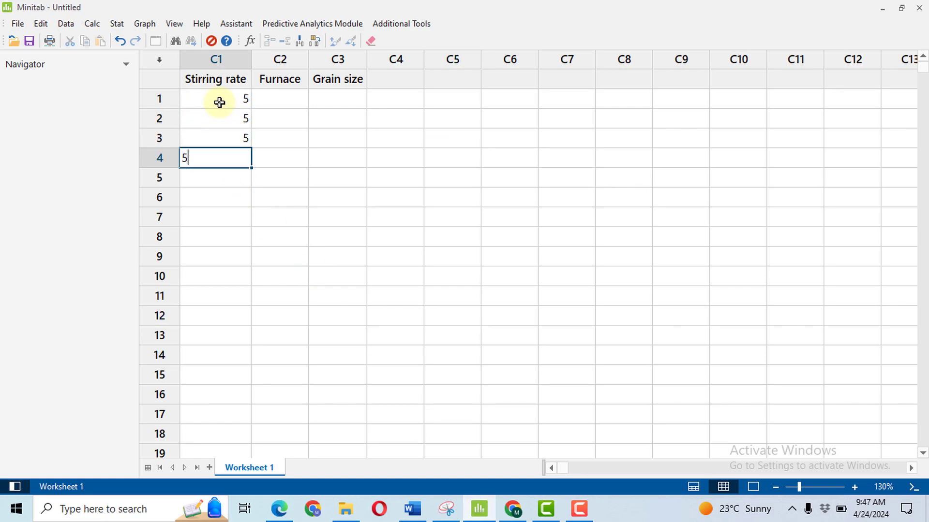
pyautogui.press('Return')
# Step: Enter the stirring rate 10 in rows 5 and 6 of the Stirring rate column
pyautogui.write('0')
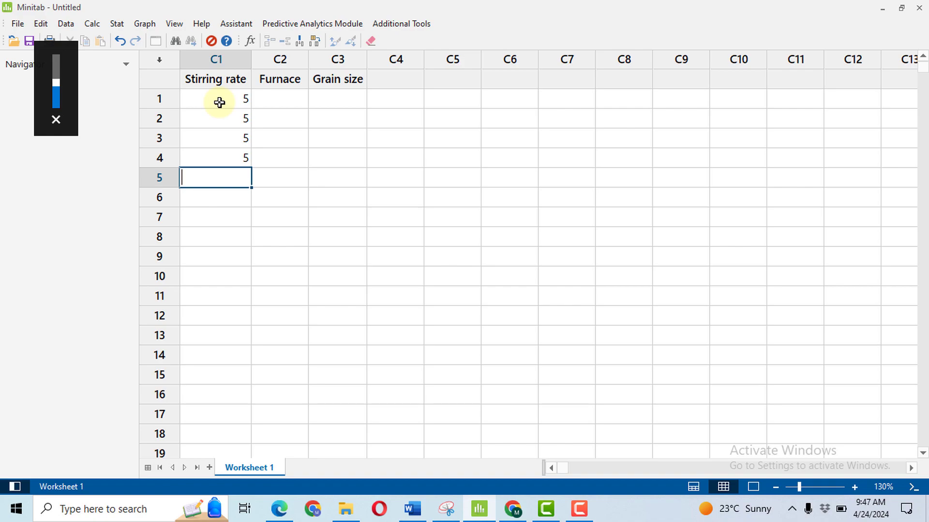
pyautogui.press('Return')
pyautogui.write('10')
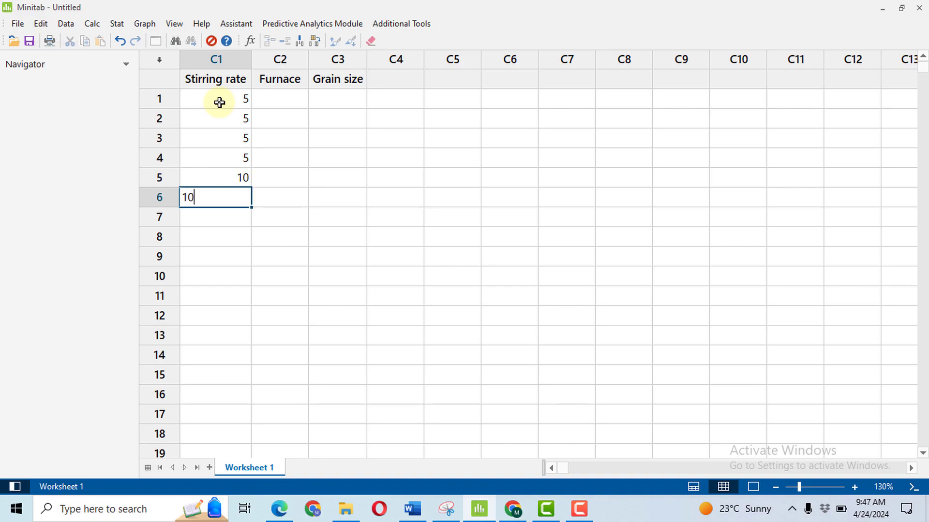
pyautogui.press('Return')
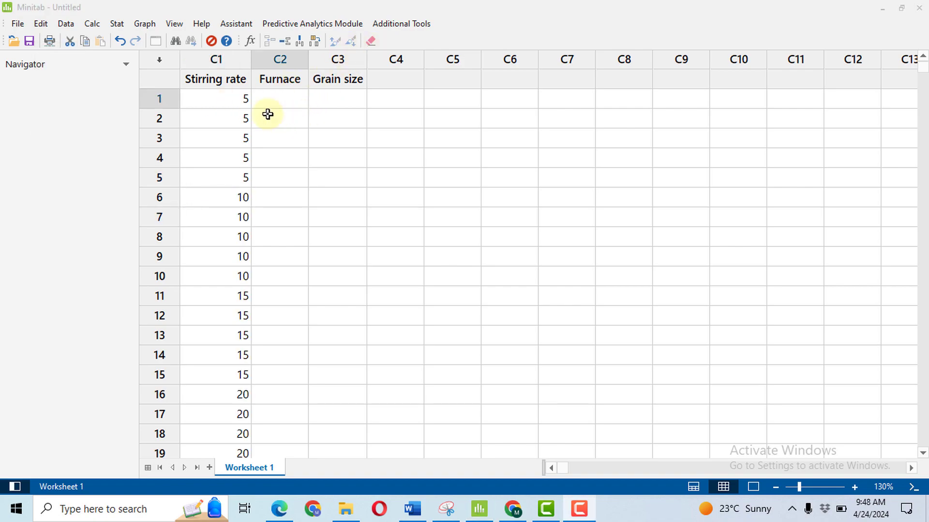
# Step: Enter the furnace numbers 1, 2, 3 and 4 in rows 1 to 4 of the Furnace column
pyautogui.write('1')
pyautogui.press('Return')
pyautogui.write('2')
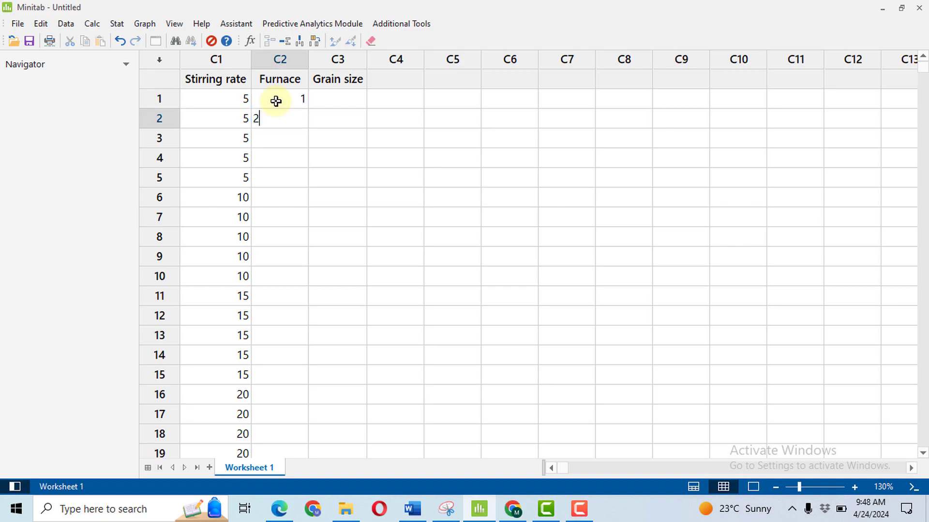
pyautogui.press('Return')
pyautogui.write('3')
pyautogui.press('Return')
pyautogui.write('4')
pyautogui.press('Return')
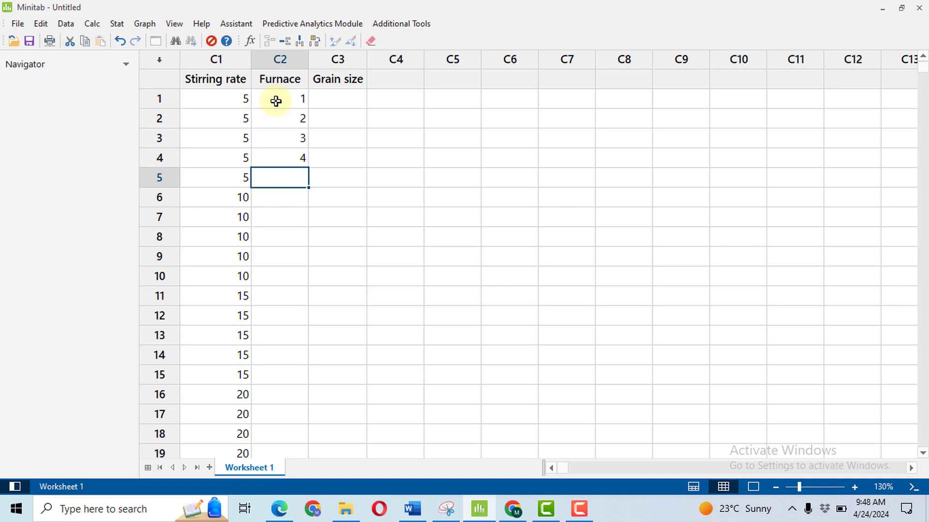
# Step: Copy the furnace numbers 1 to 4 and paste them into Furnace rows 5–8, 9–12 and 13–16
pyautogui.moveTo(285, 106); pyautogui.dragTo(290, 138)
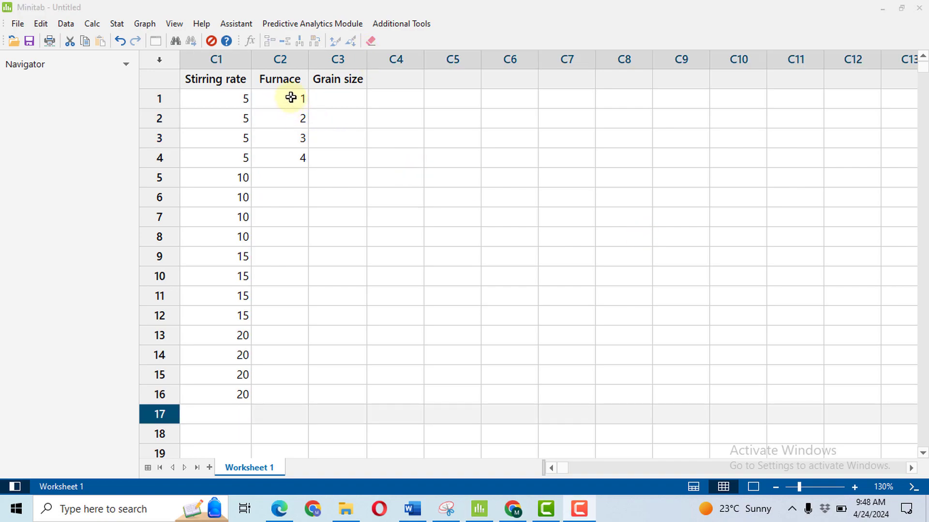
pyautogui.moveTo(291, 97); pyautogui.dragTo(294, 157)
pyautogui.hotkey('ctrl', 'c')
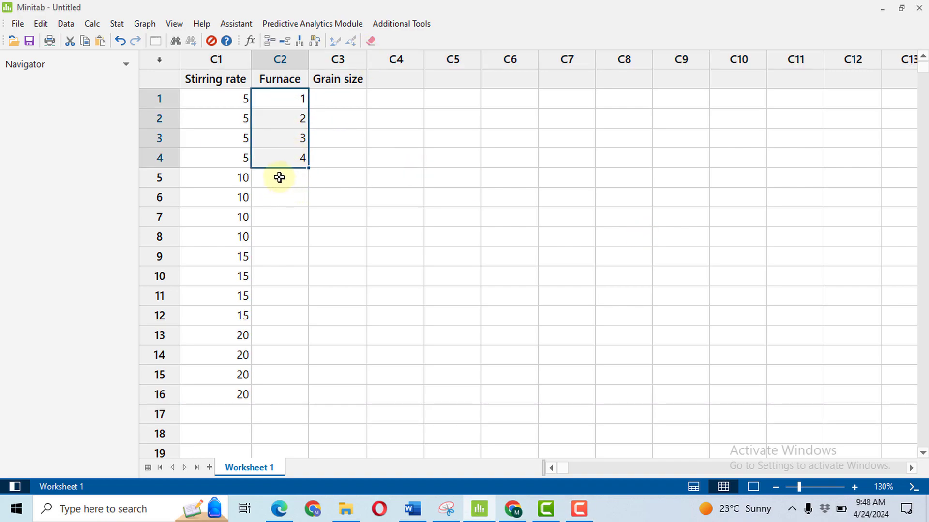
pyautogui.click(280, 177)
pyautogui.hotkey('ctrl', 'v')
pyautogui.click(286, 255)
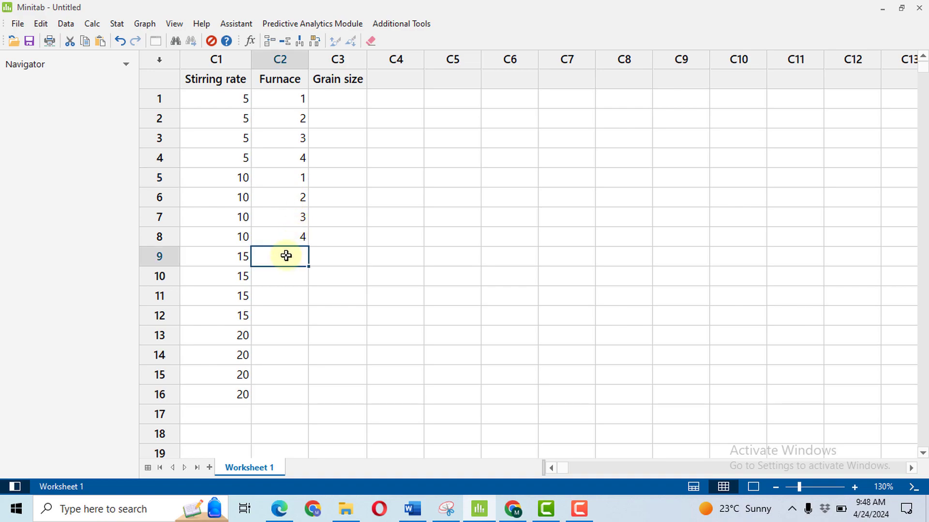
pyautogui.hotkey('ctrl', 'v')
pyautogui.click(283, 330)
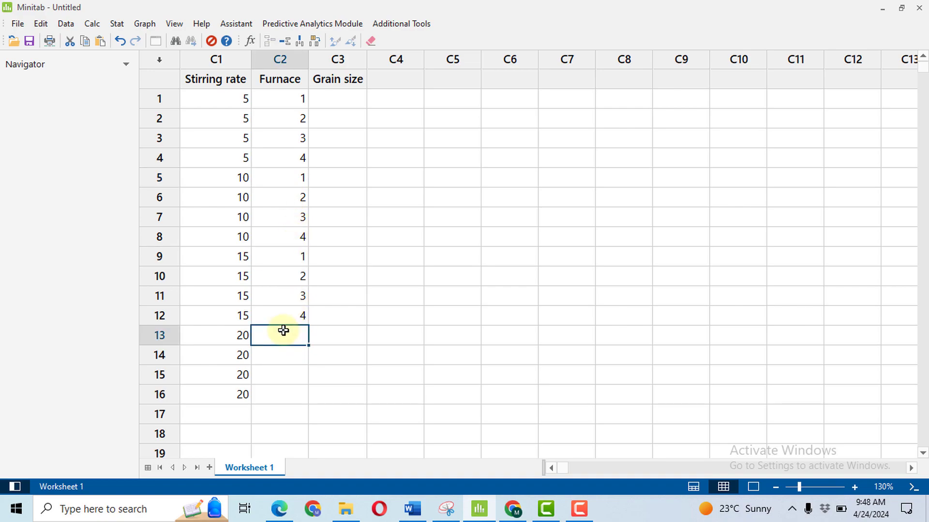
pyautogui.hotkey('ctrl', 'v')
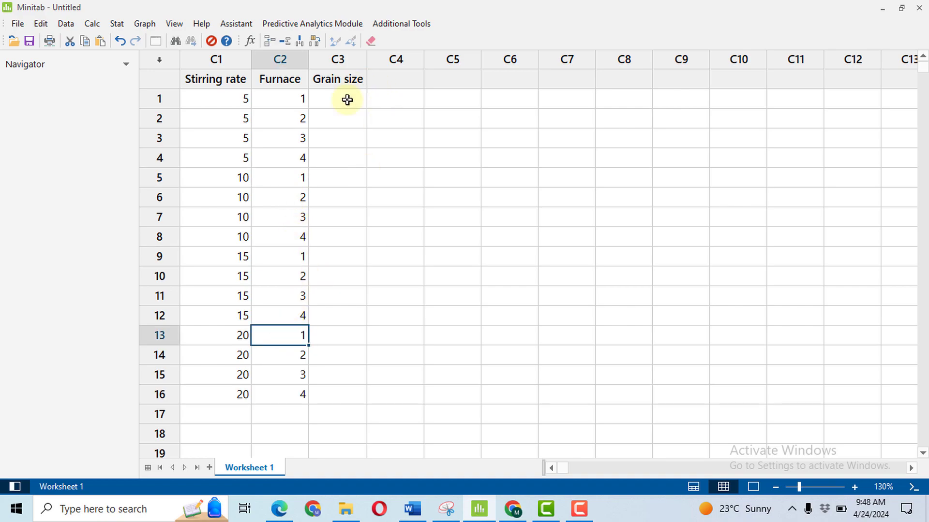
# Step: Check the 5 rpm results in the Word table and enter 8, 4, 5 and 6 in Grain size rows 1 to 4 in Minitab
pyautogui.click(412, 512)
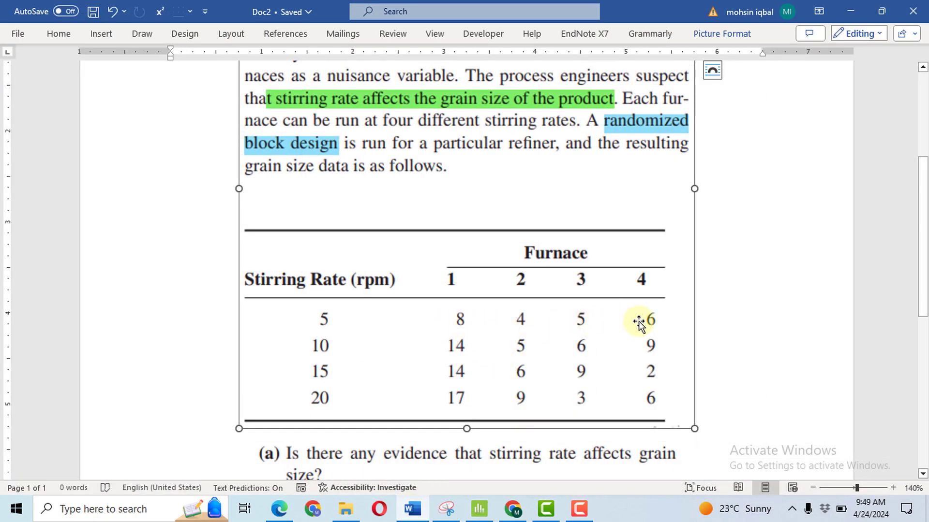
pyautogui.hotkey('alt', 'Tab')
pyautogui.click(352, 98)
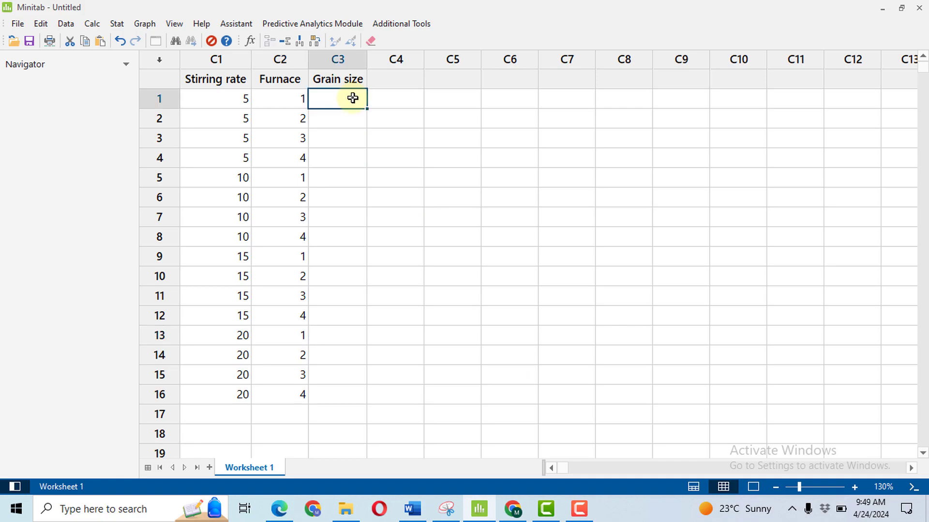
pyautogui.write('8')
pyautogui.press('Return')
pyautogui.write('4')
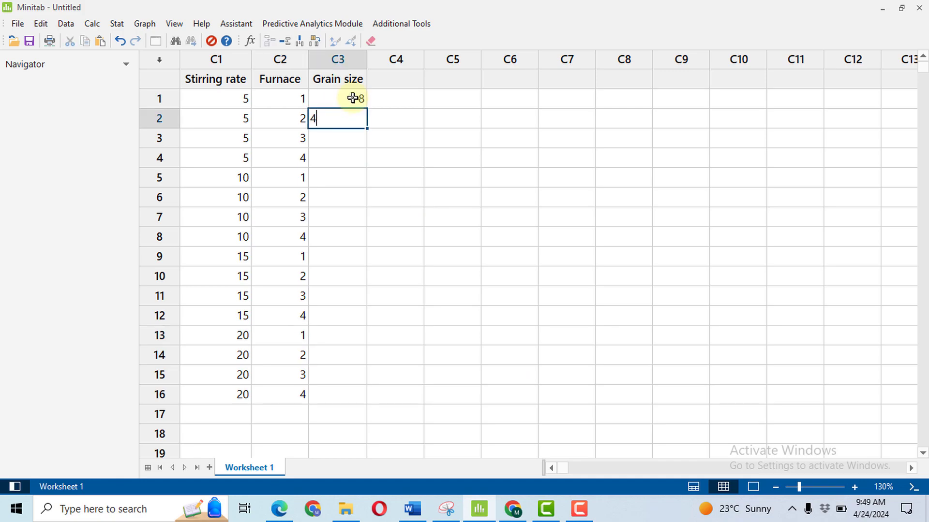
pyautogui.press('Return')
pyautogui.write('5')
pyautogui.press('Return')
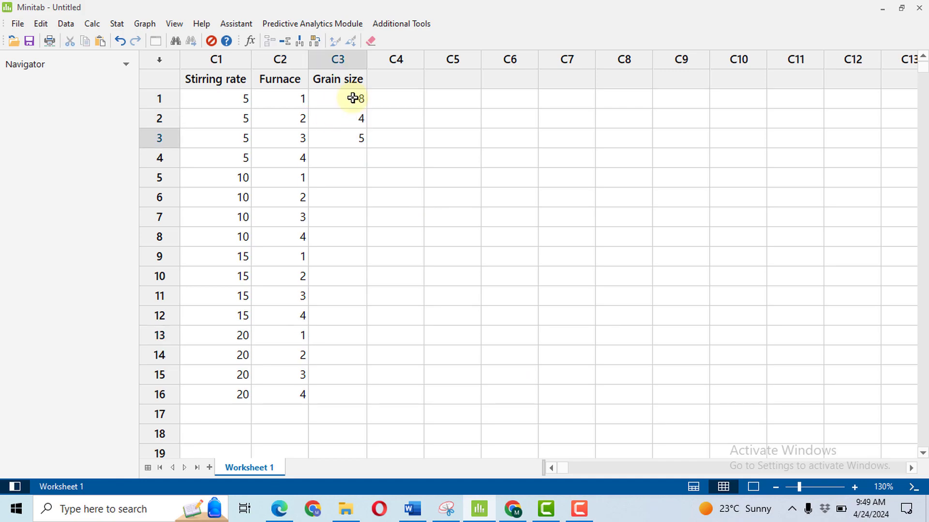
pyautogui.write('6')
pyautogui.press('Return')
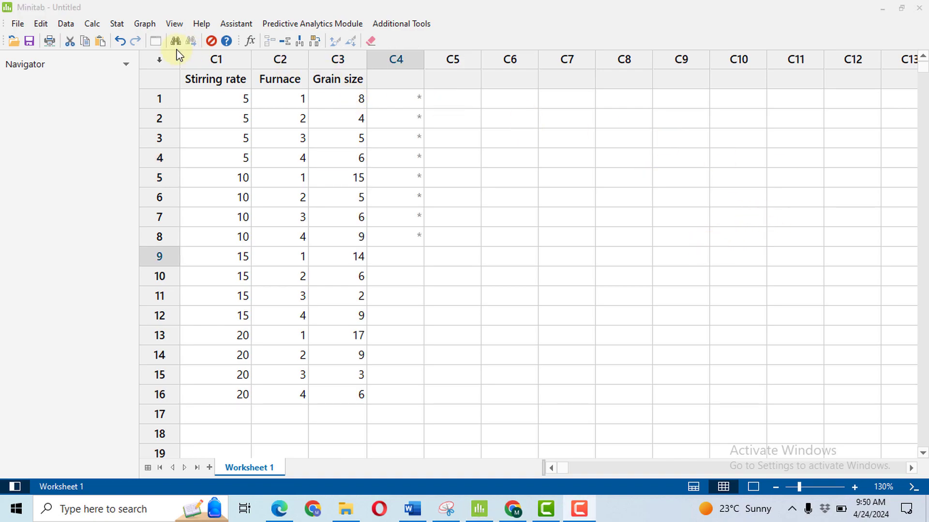
# Step: Set up a Fit General Linear Model analysis with Grain size as the response and Furnace and Stirring rate as factors
pyautogui.click(117, 26)
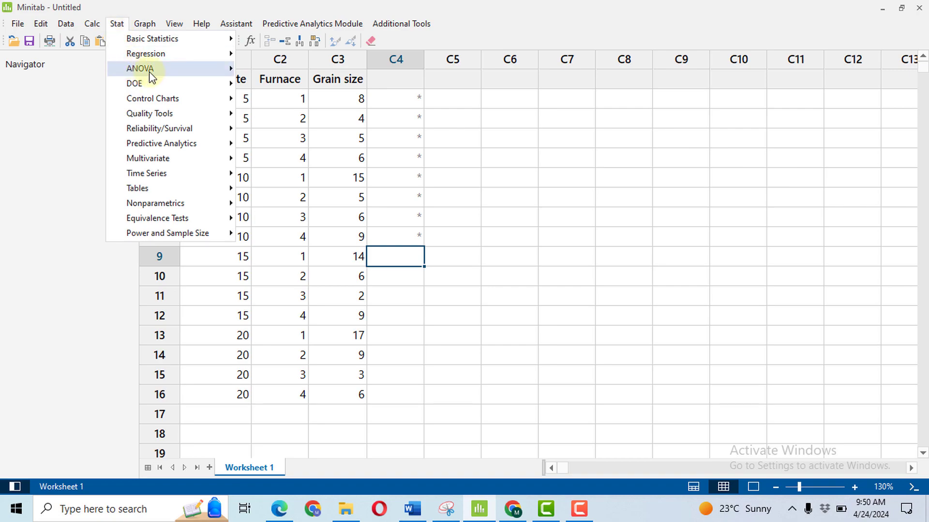
pyautogui.moveTo(179, 69)
pyautogui.moveTo(313, 116)
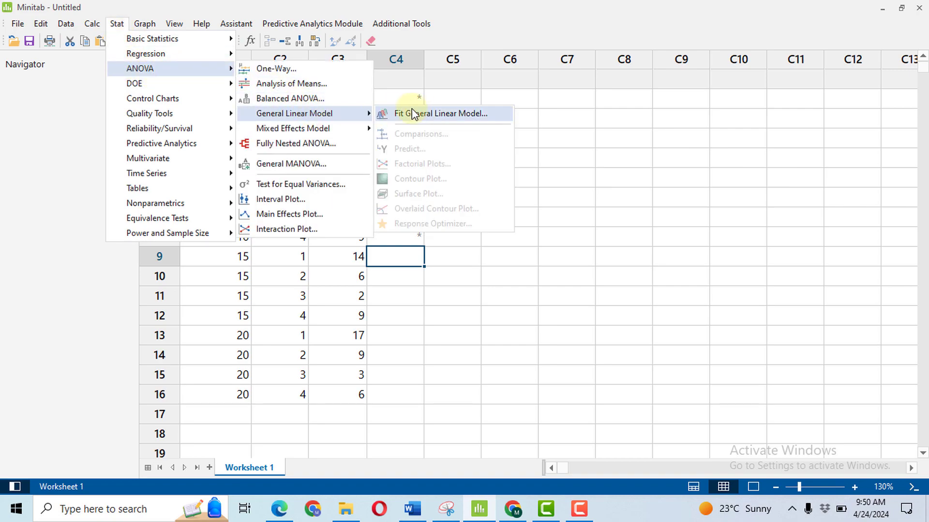
pyautogui.click(440, 116)
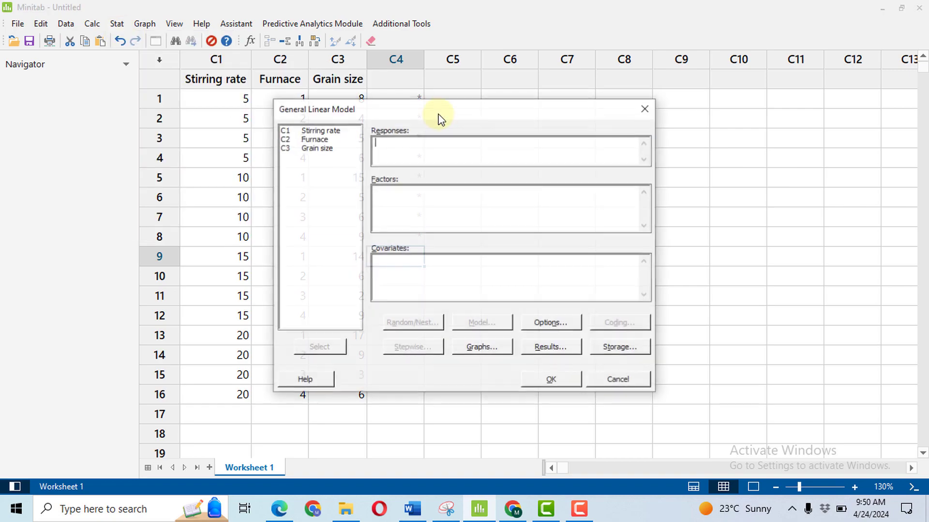
pyautogui.click(320, 150)
pyautogui.doubleClick(318, 150)
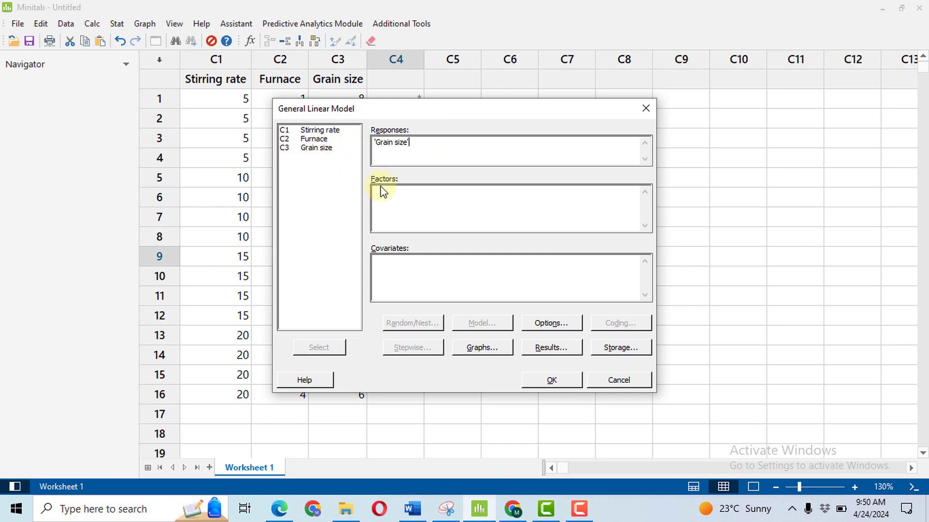
pyautogui.doubleClick(315, 139)
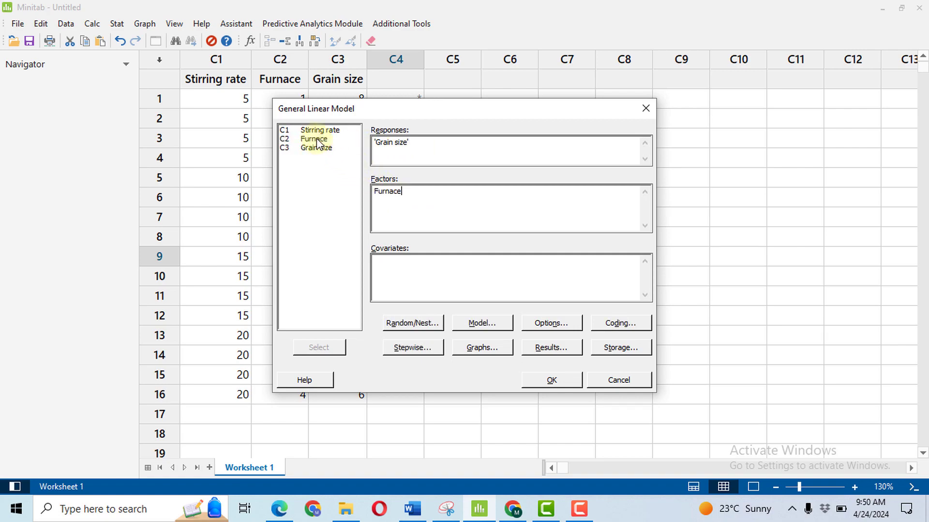
pyautogui.click(329, 132)
pyautogui.doubleClick(328, 132)
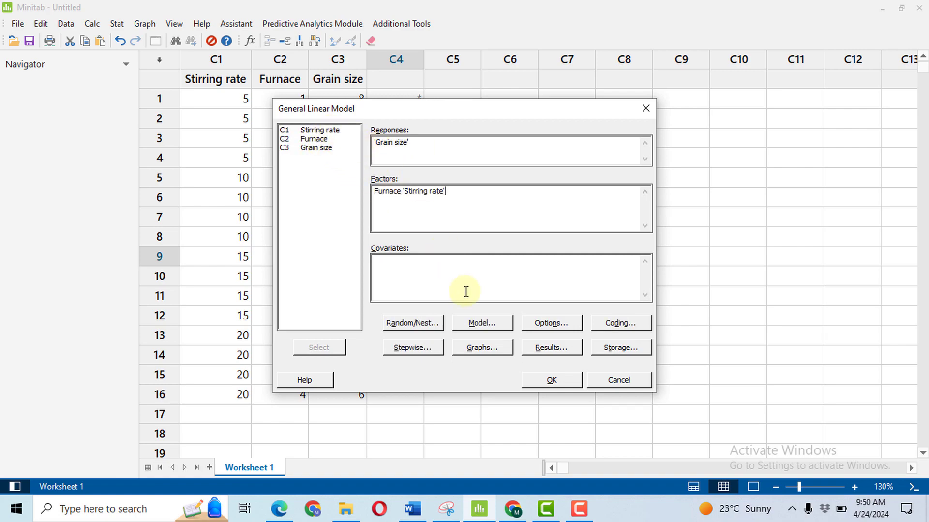
# Step: Set the model's residual plots to Four in one
pyautogui.click(478, 347)
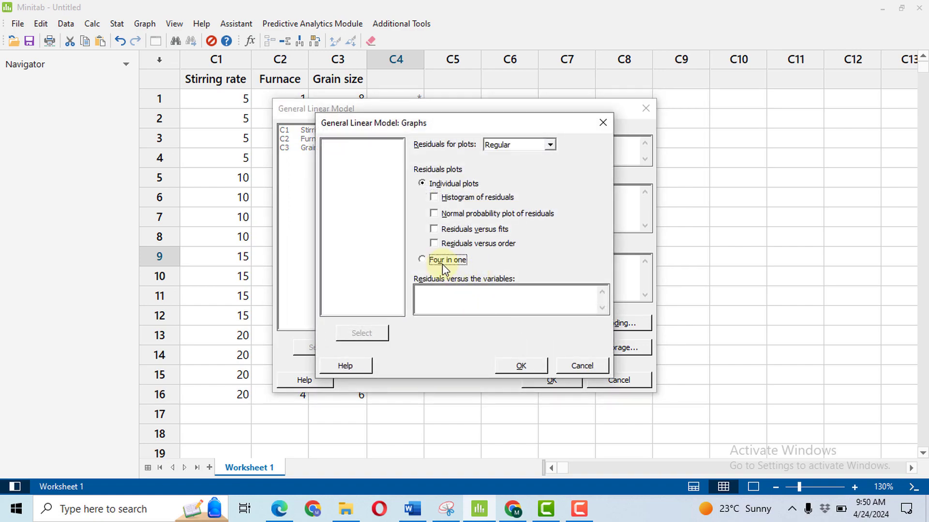
pyautogui.click(442, 264)
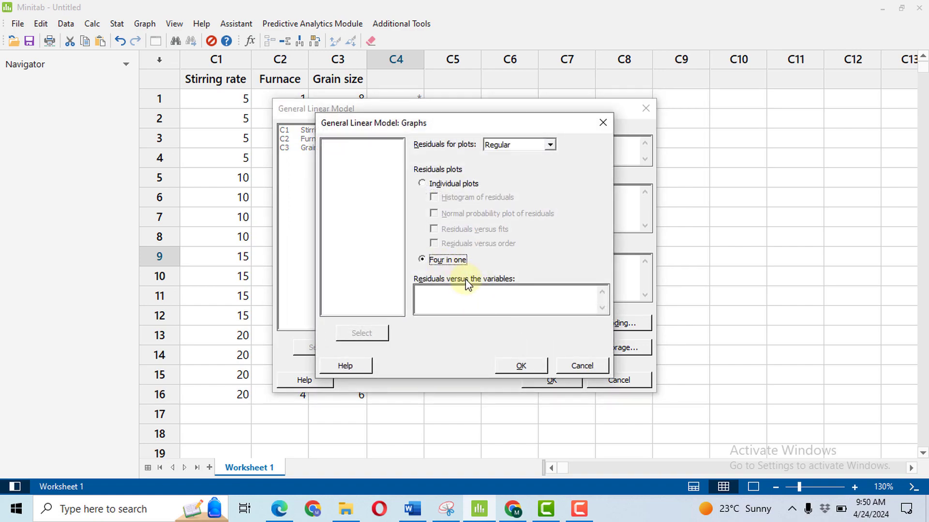
pyautogui.click(523, 366)
# Step: Set the display of results to Expanded tables and run the general linear model
pyautogui.click(552, 350)
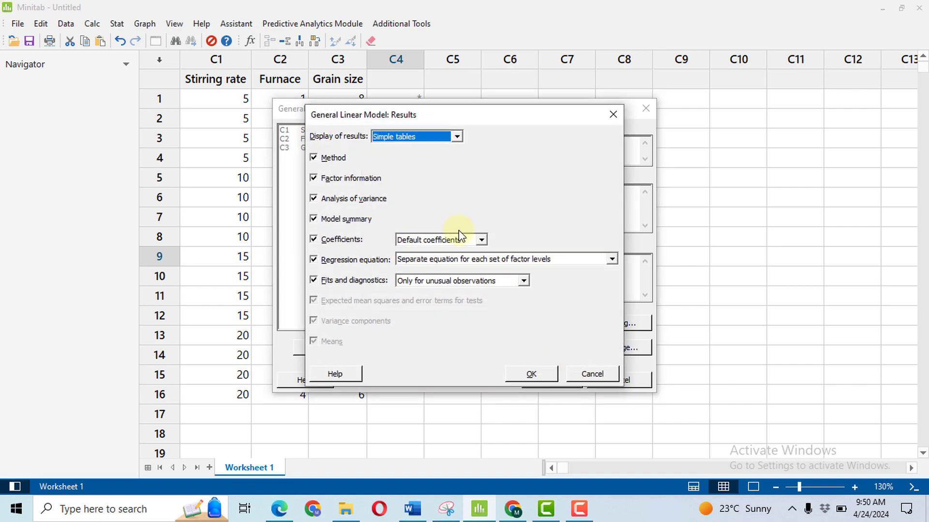
pyautogui.click(458, 137)
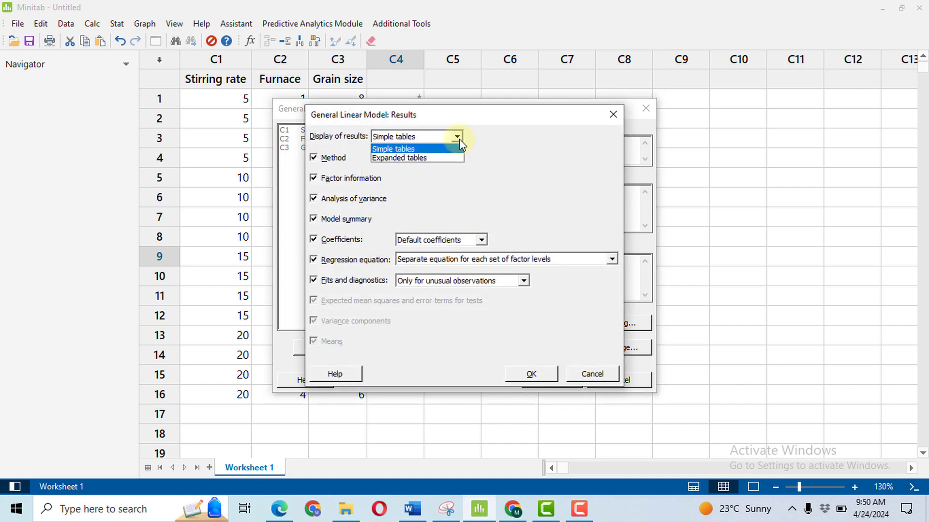
pyautogui.click(445, 163)
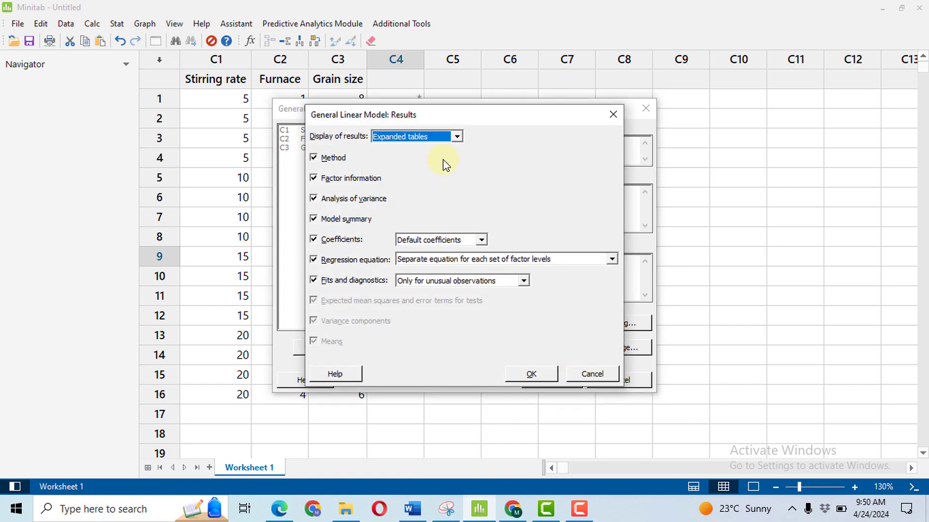
pyautogui.click(545, 376)
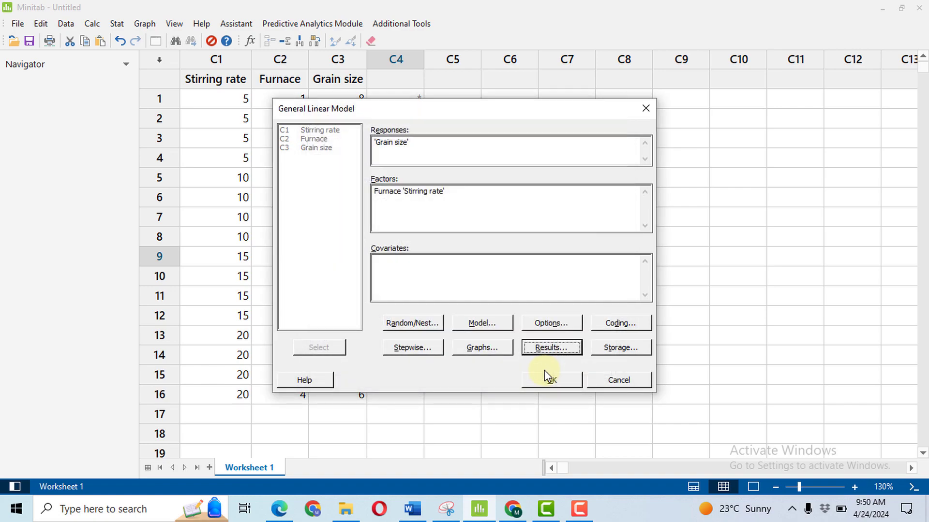
pyautogui.click(560, 382)
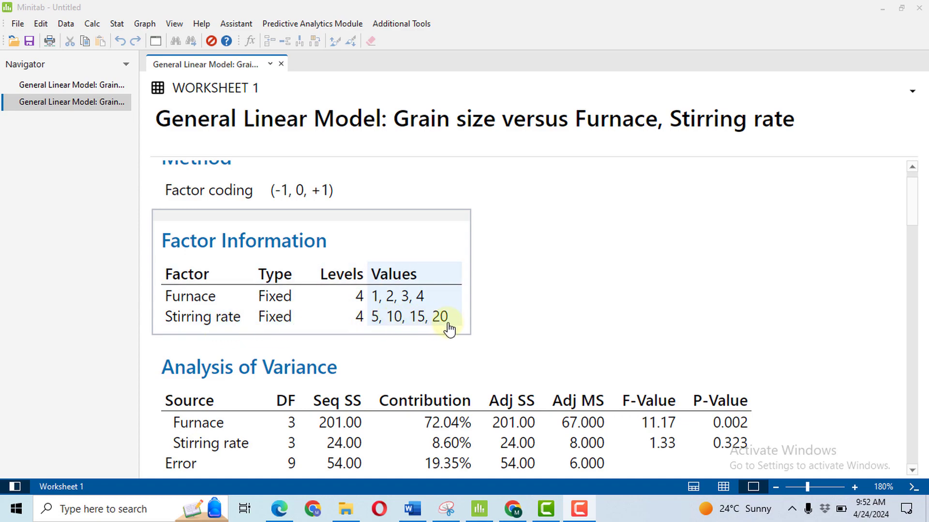
# Step: Open the four-in-one residual plots for Grain size in the graph editor and examine the normal probability plot
pyautogui.moveTo(910, 202); pyautogui.dragTo(919, 352)
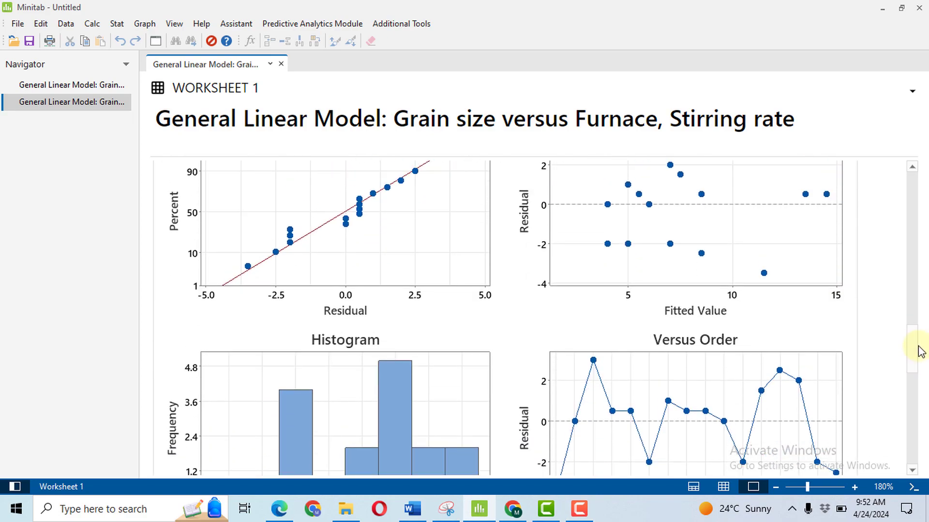
pyautogui.scroll(-1, 565, 333)
pyautogui.doubleClick(563, 332)
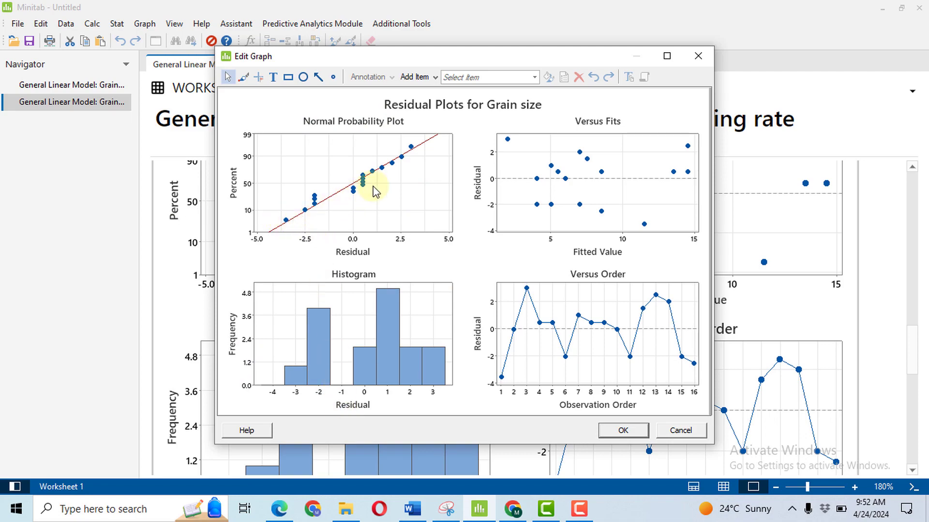
pyautogui.moveTo(404, 162)
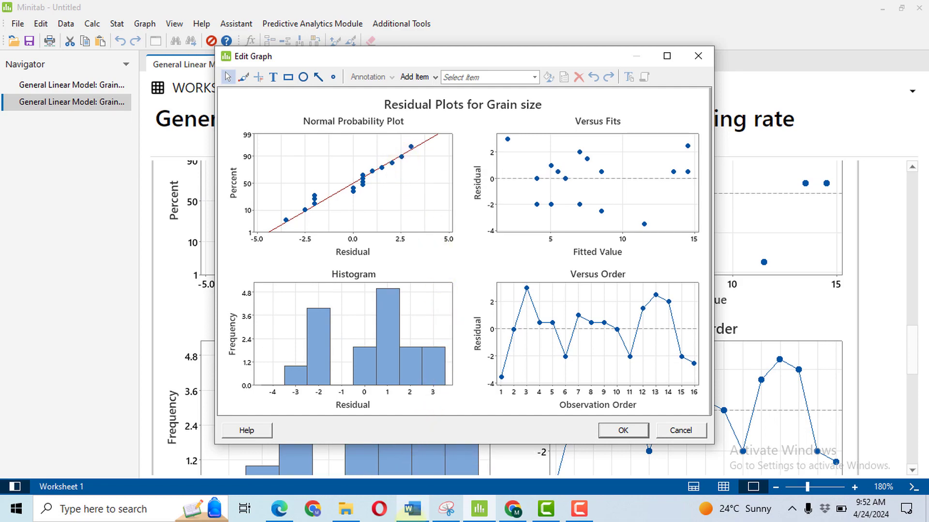
# Step: Read the residual plot question in the Word exercise and close Minitab's graph editor for the Grain size residual plots
pyautogui.click(412, 509)
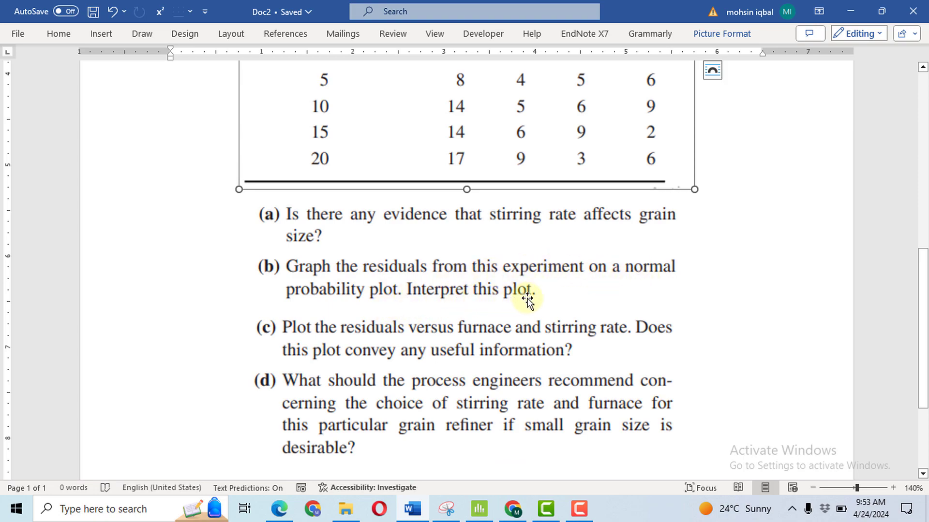
pyautogui.click(479, 508)
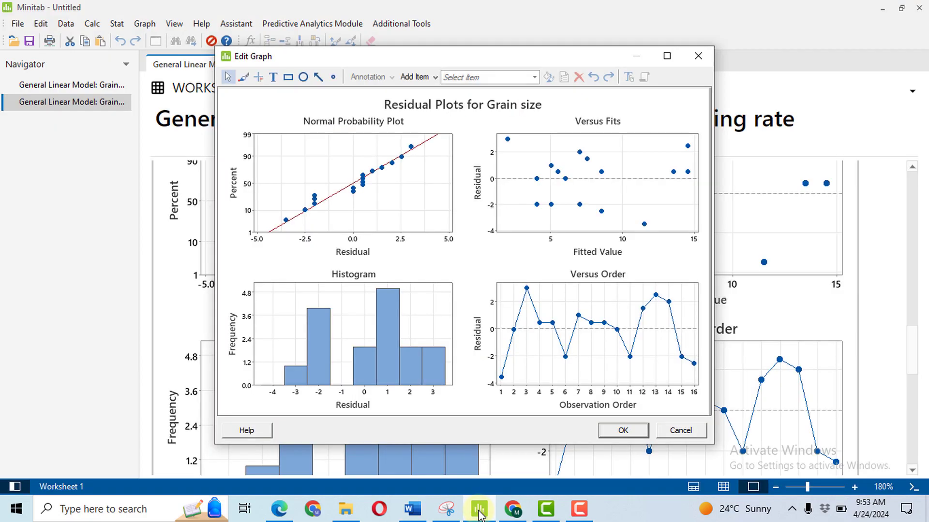
pyautogui.click(634, 432)
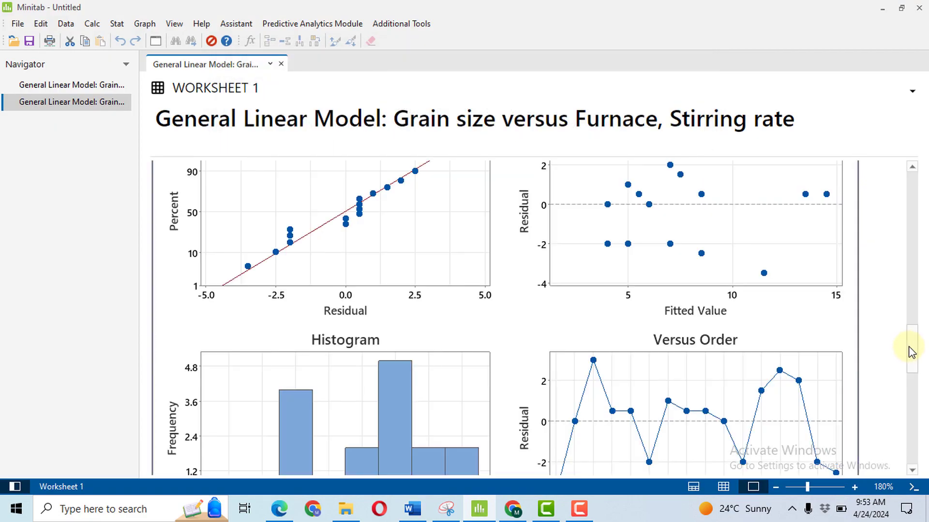
# Step: Examine the Furnace and Stirring rate p-values in the Analysis of Variance table and check the exercise questions in Word
pyautogui.moveTo(912, 352); pyautogui.dragTo(921, 240)
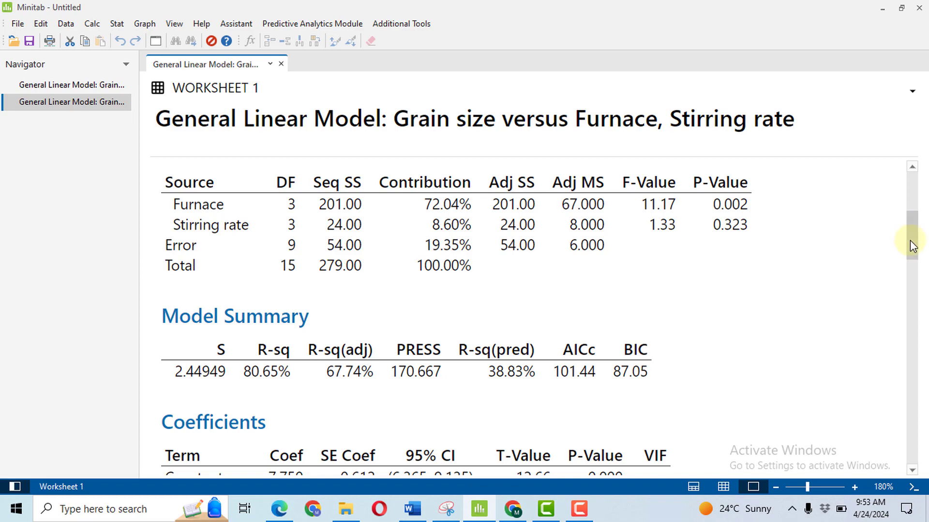
pyautogui.moveTo(910, 240); pyautogui.dragTo(909, 229)
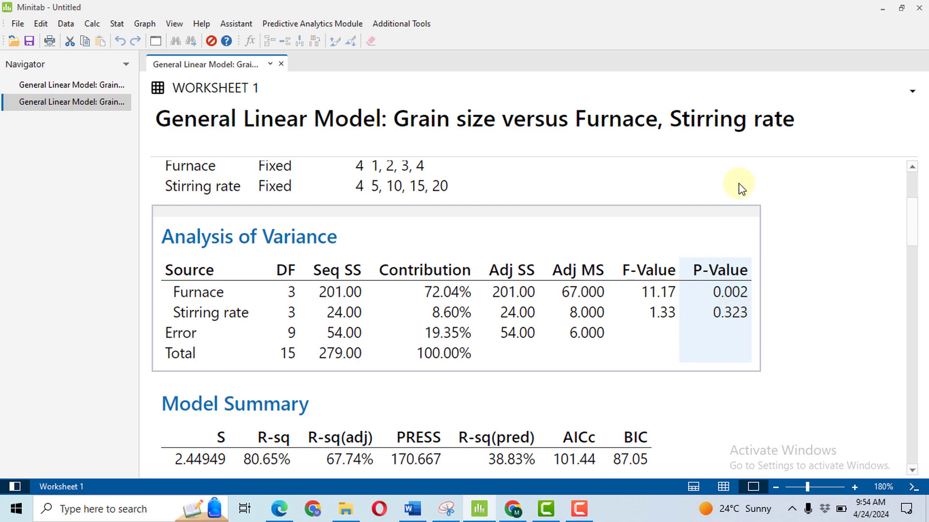
pyautogui.hotkey('alt', 'Tab')
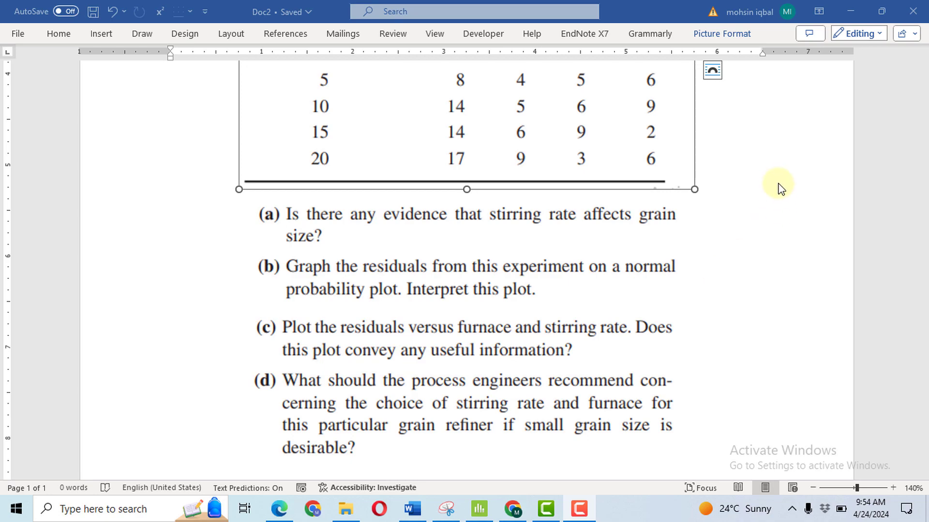
pyautogui.hotkey('alt', 'Tab')
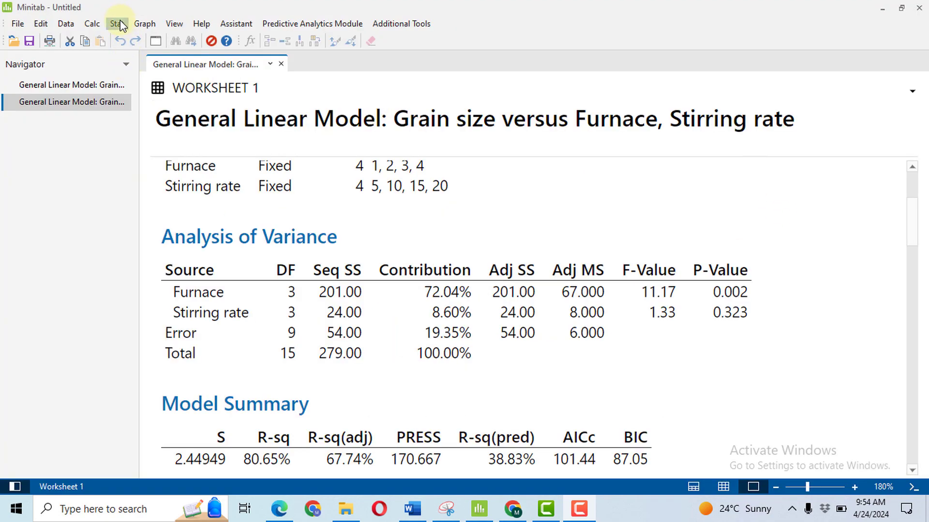
# Step: Rerun the general linear model in Minitab with Furnace added alongside Stirring rate as a variable for the residuals-versus-variables plots
pyautogui.click(118, 23)
pyautogui.moveTo(178, 71)
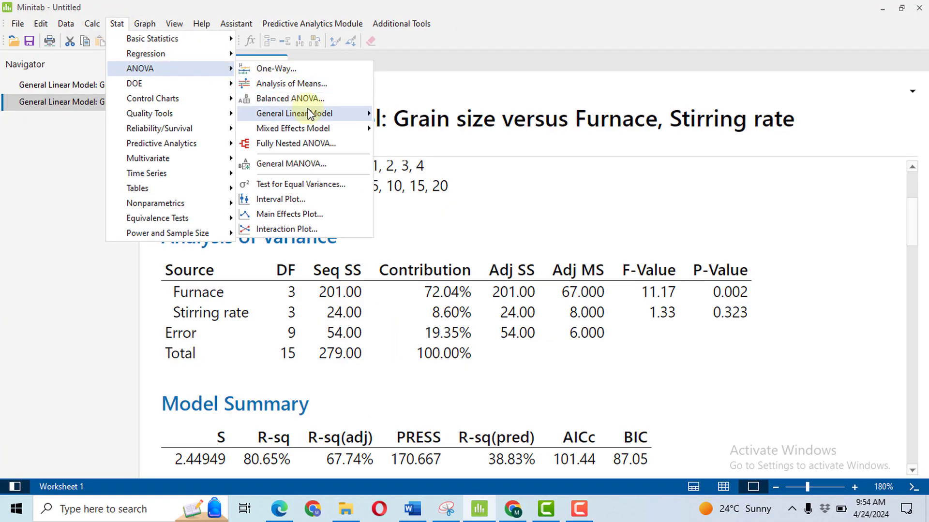
pyautogui.moveTo(320, 118)
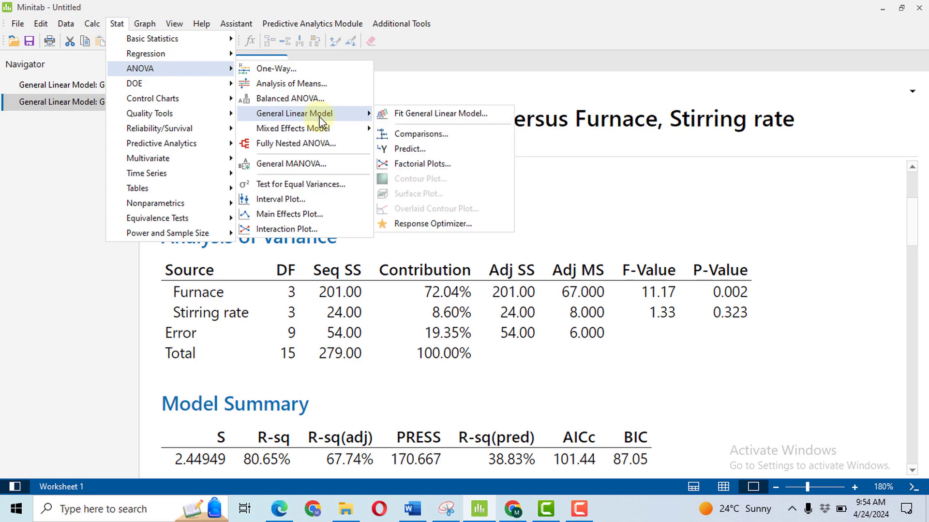
pyautogui.click(416, 115)
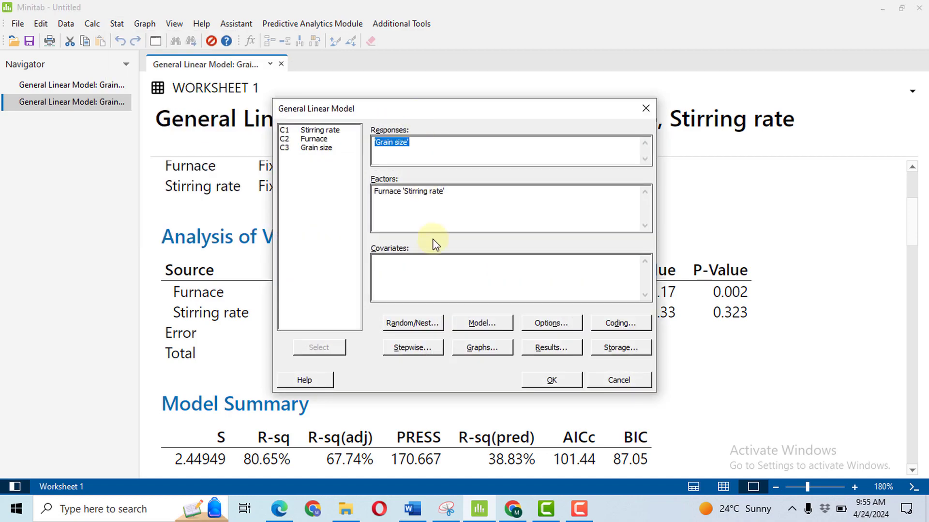
pyautogui.click(475, 351)
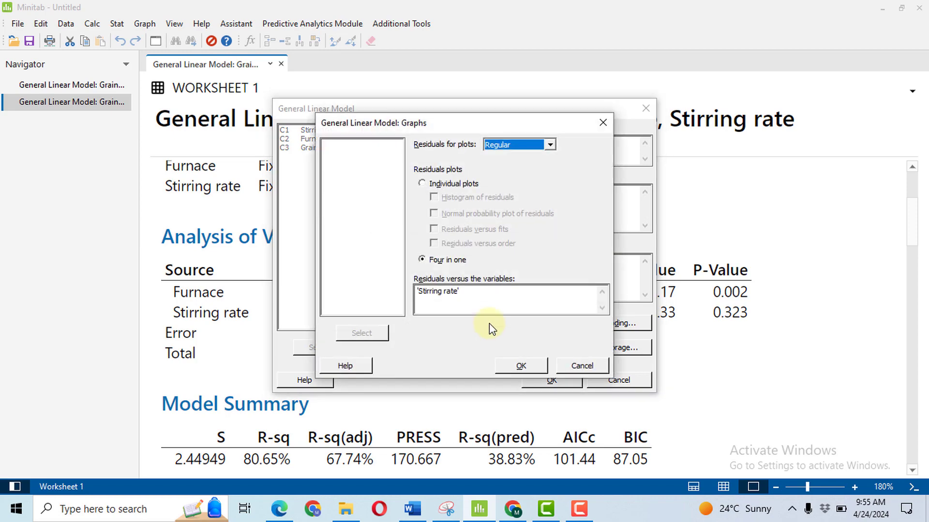
pyautogui.click(472, 292)
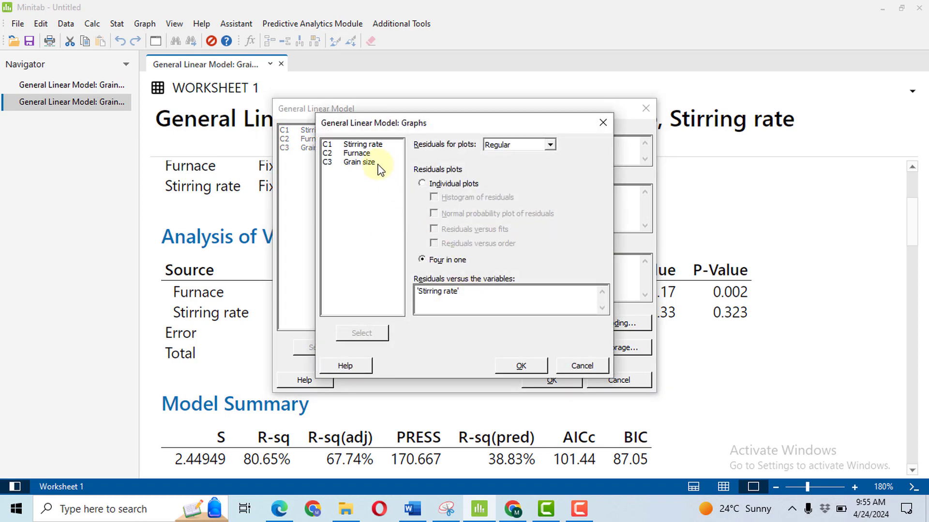
pyautogui.doubleClick(365, 154)
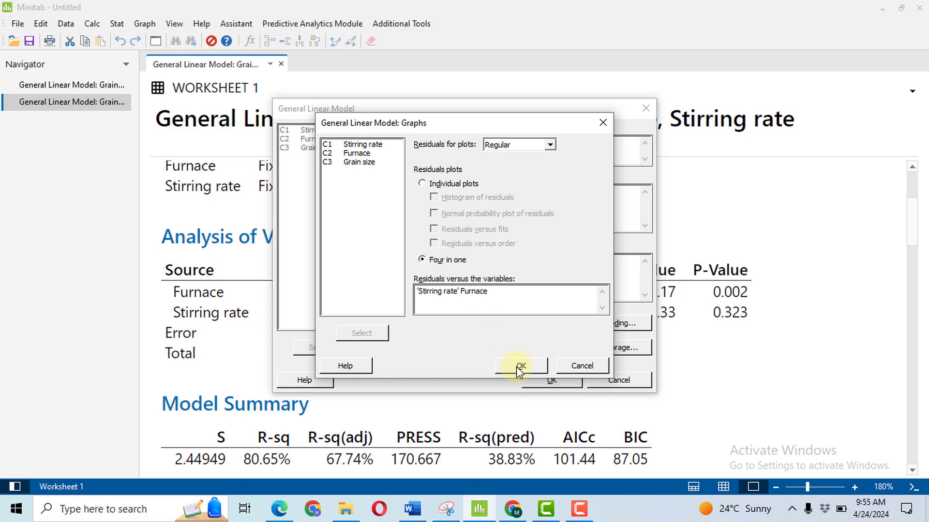
pyautogui.click(533, 367)
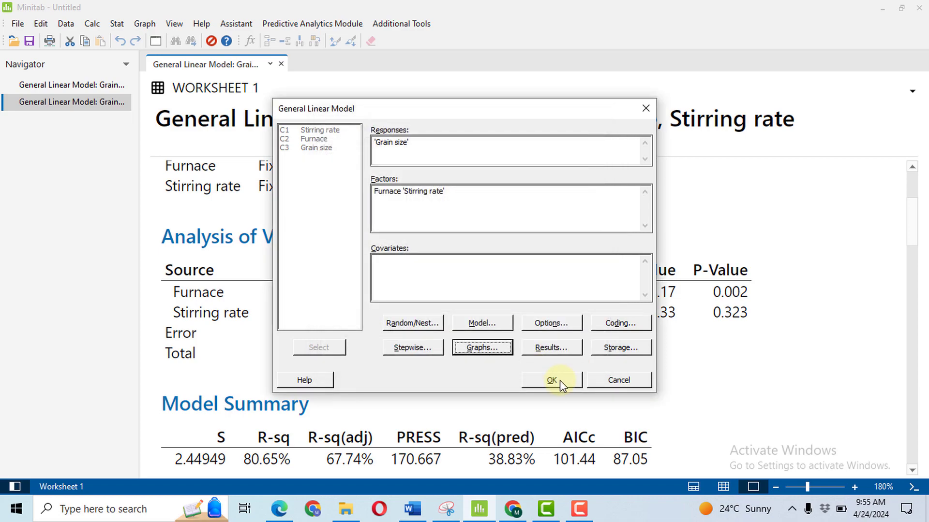
pyautogui.click(559, 380)
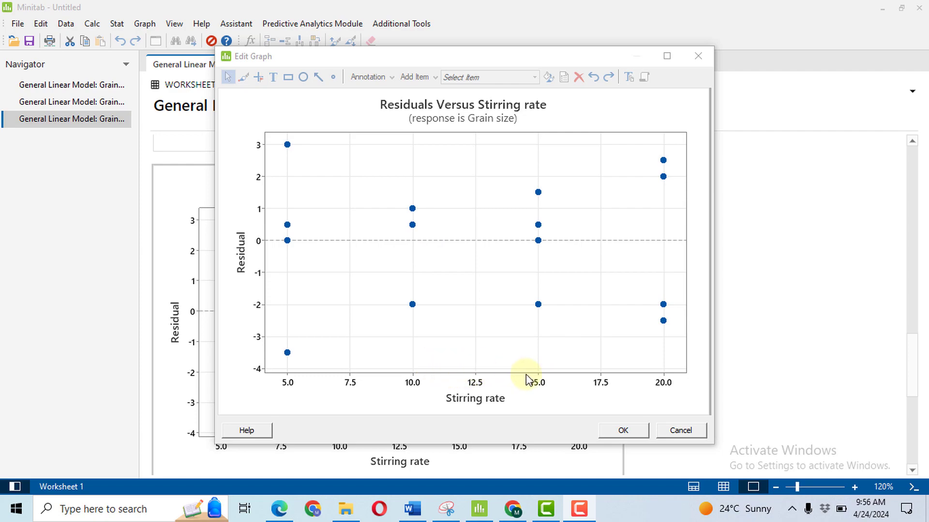
# Step: Close the Residuals Versus Stirring rate graph, and examine the spread of points per furnace in the Residuals Versus Furnace graph editor
pyautogui.click(623, 430)
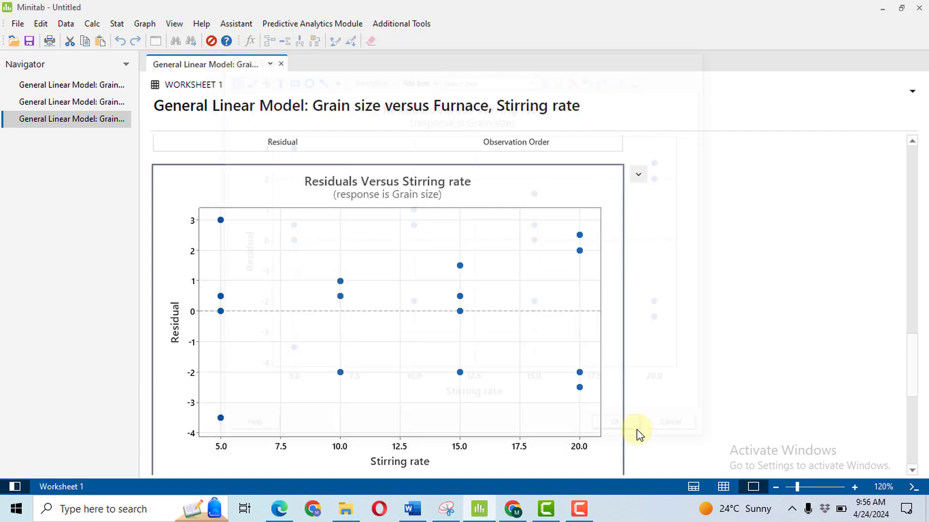
pyautogui.moveTo(913, 346); pyautogui.dragTo(912, 415)
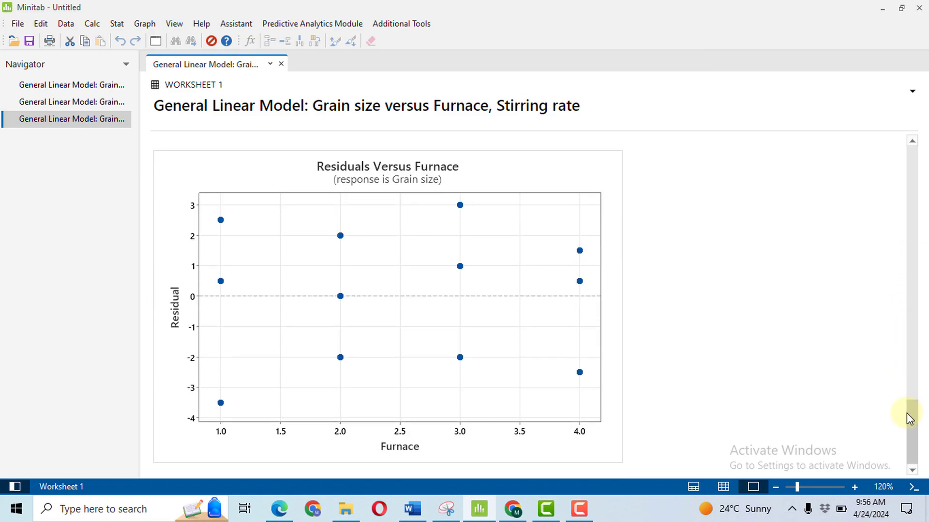
pyautogui.doubleClick(526, 183)
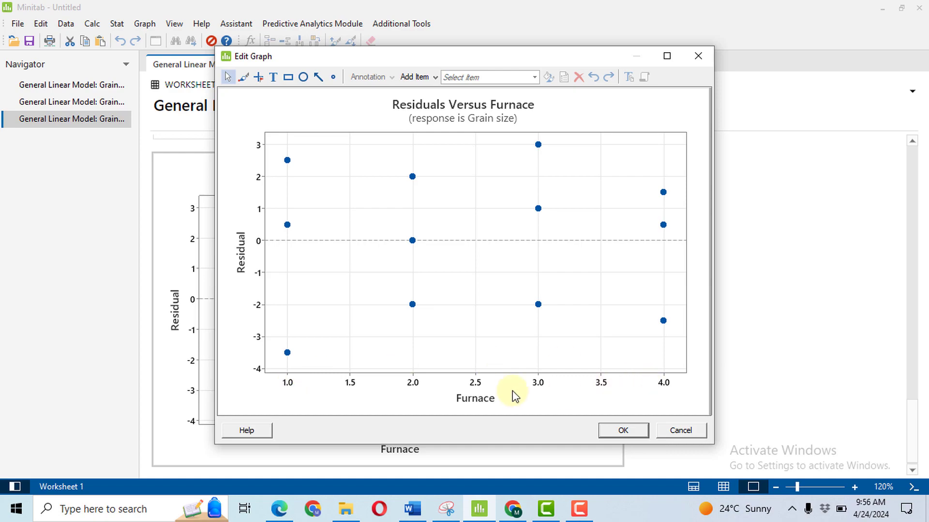
pyautogui.moveTo(663, 322)
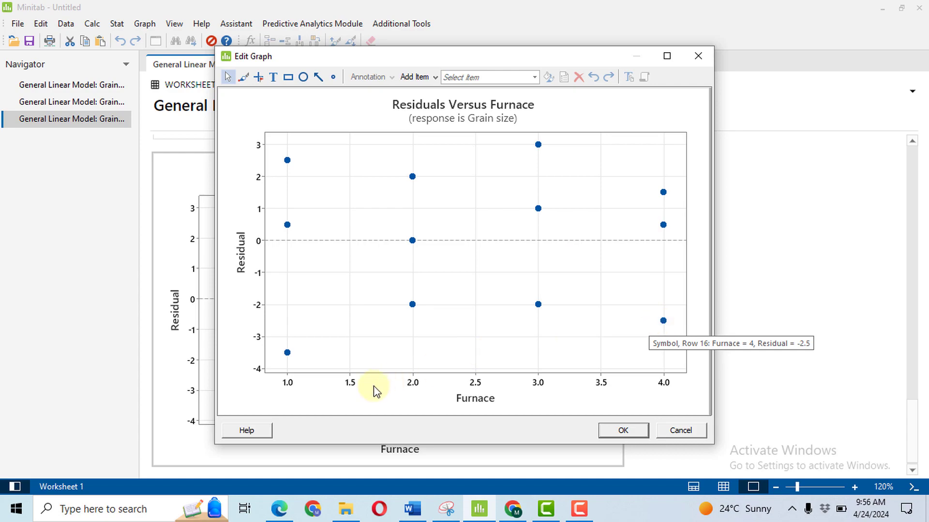
pyautogui.click(334, 351)
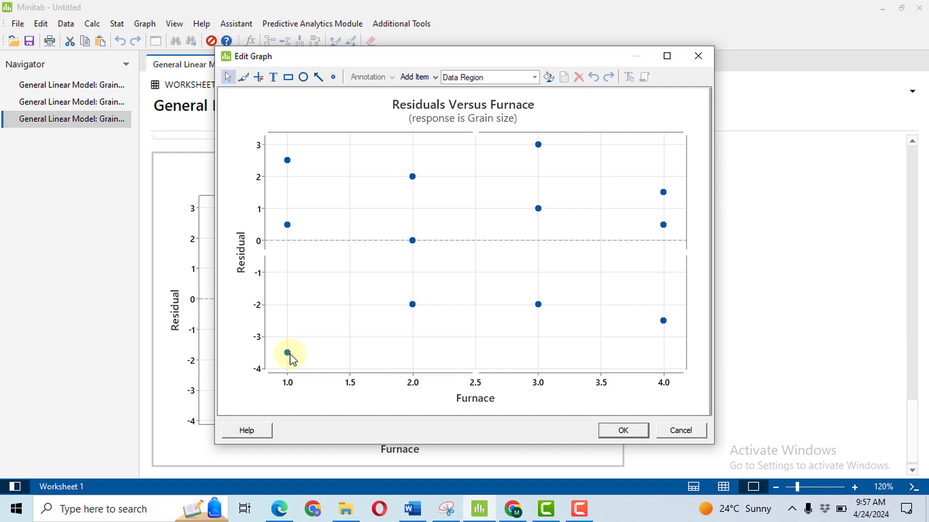
pyautogui.moveTo(287, 355)
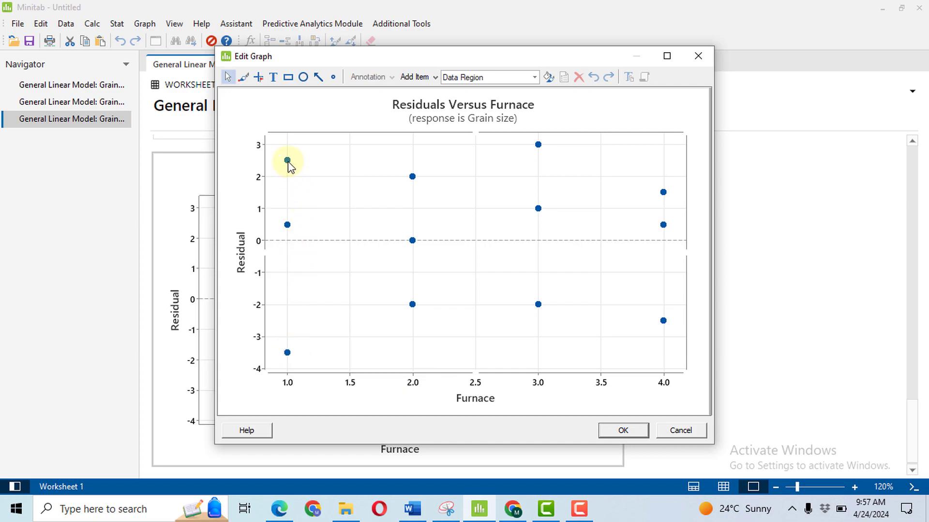
pyautogui.moveTo(289, 166)
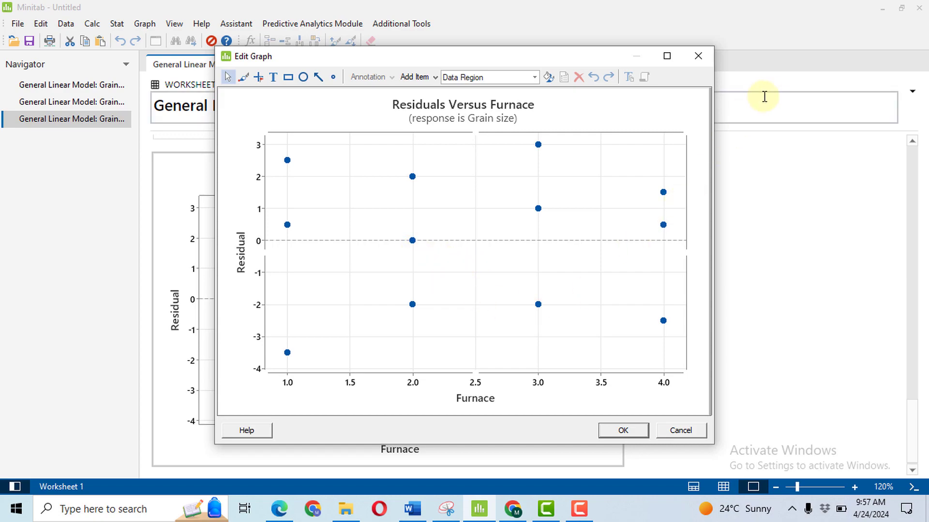
pyautogui.press('F10')
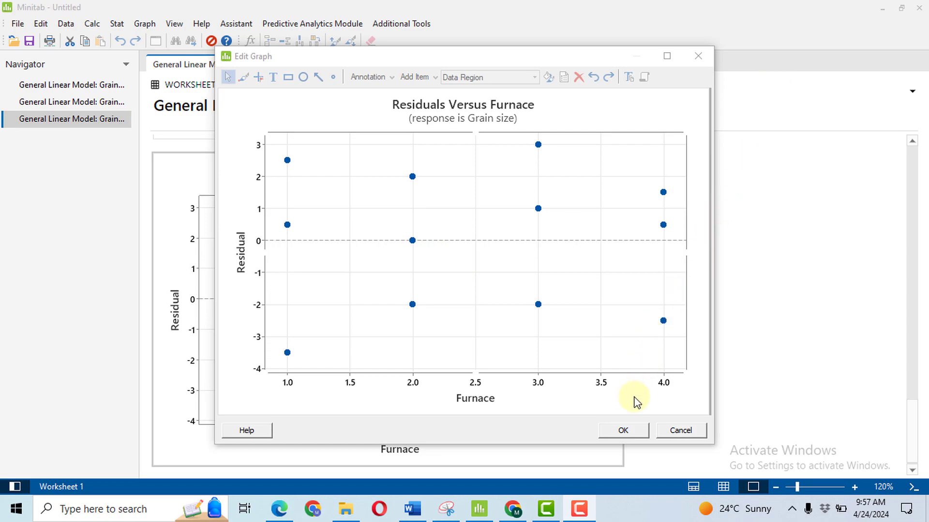
pyautogui.click(638, 436)
# Step: Consult question (d) in Word and open Minitab's Response Optimizer for the general linear model, minimizing Grain size with the default setup
pyautogui.hotkey('alt', 'Tab')
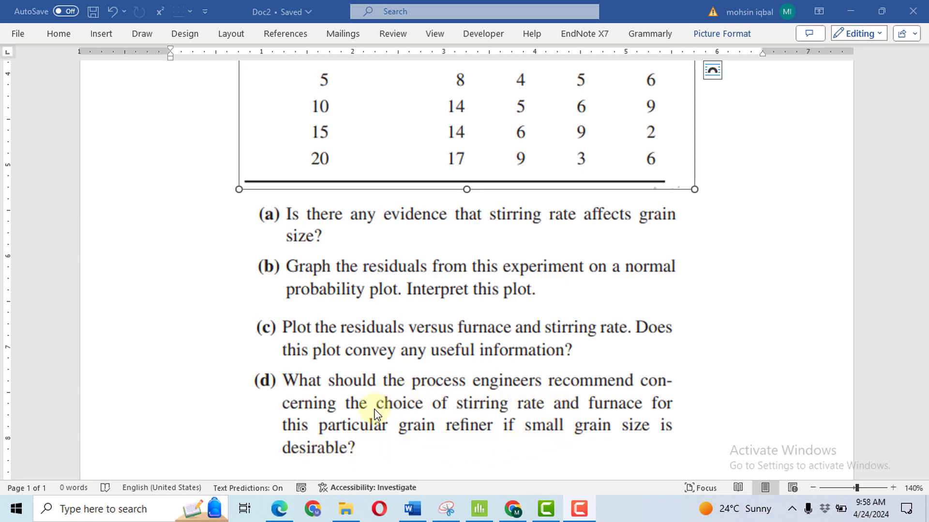
pyautogui.click(479, 509)
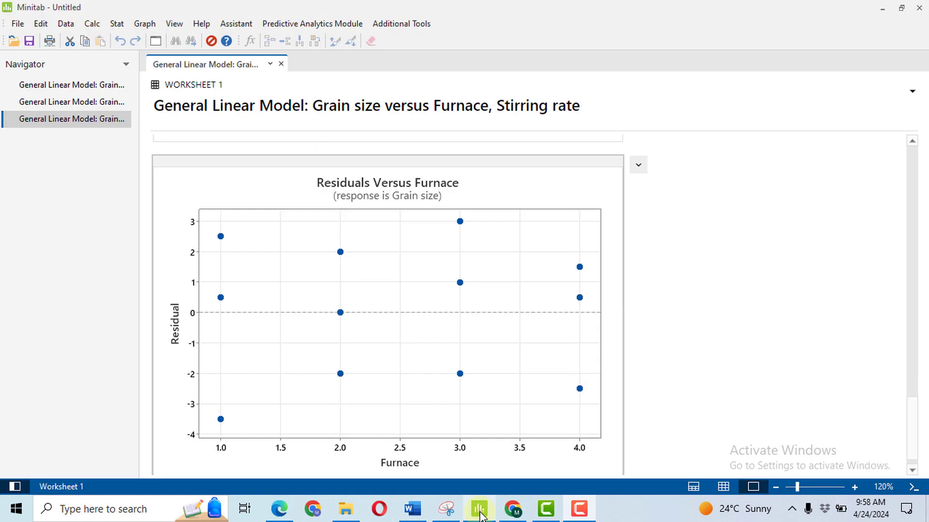
pyautogui.click(119, 24)
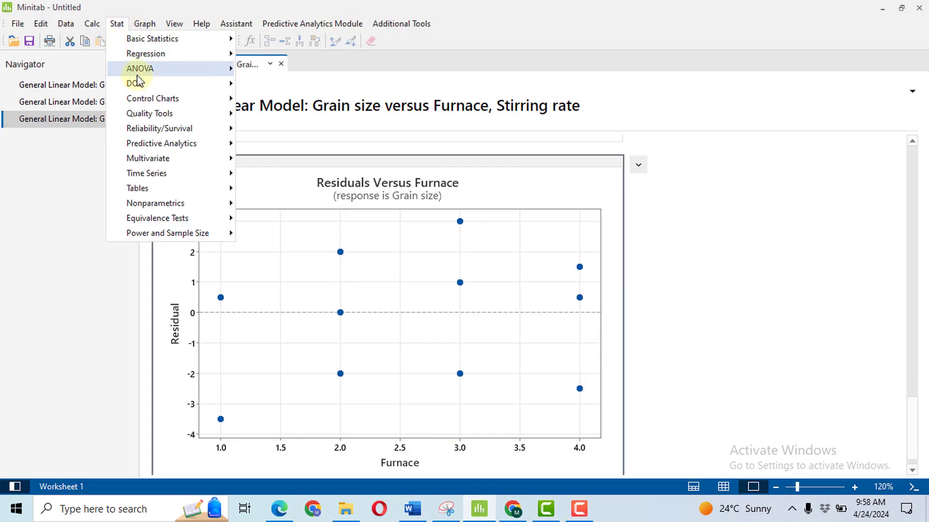
pyautogui.moveTo(173, 75)
pyautogui.moveTo(311, 114)
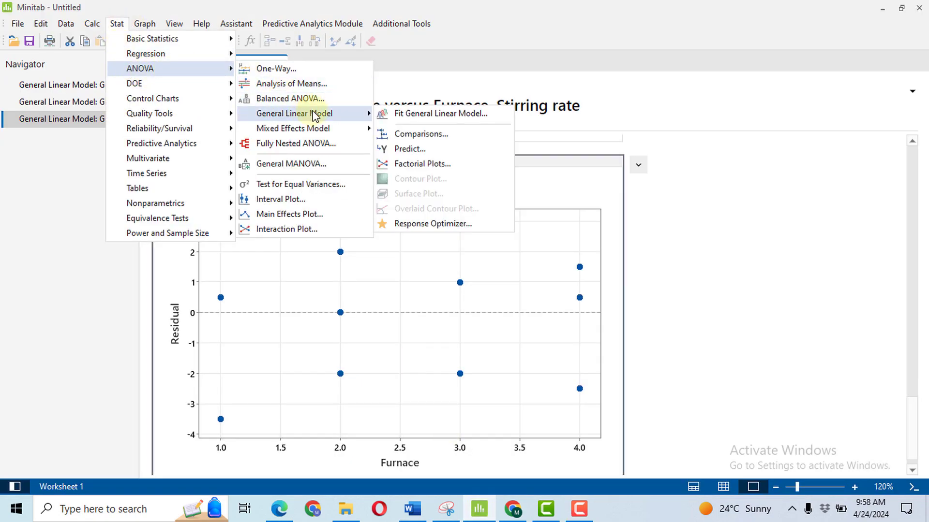
pyautogui.click(435, 224)
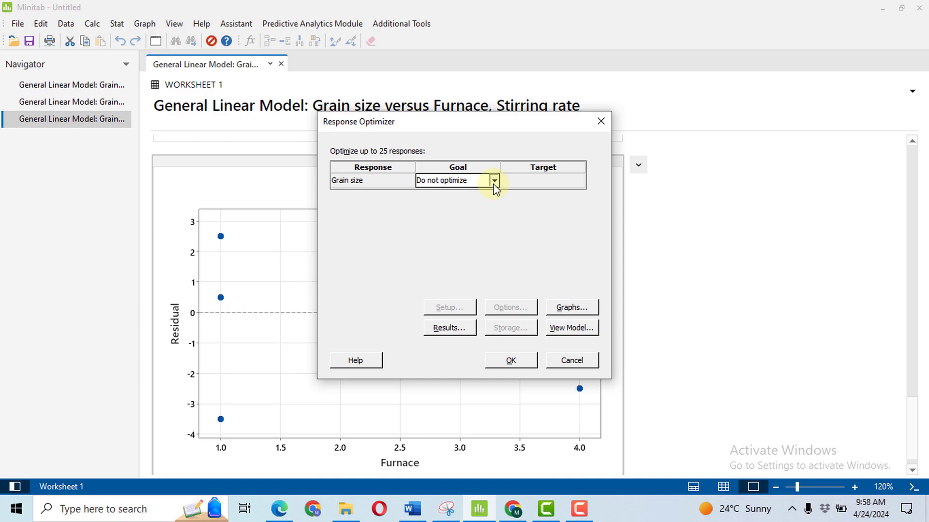
pyautogui.click(493, 180)
pyautogui.click(461, 202)
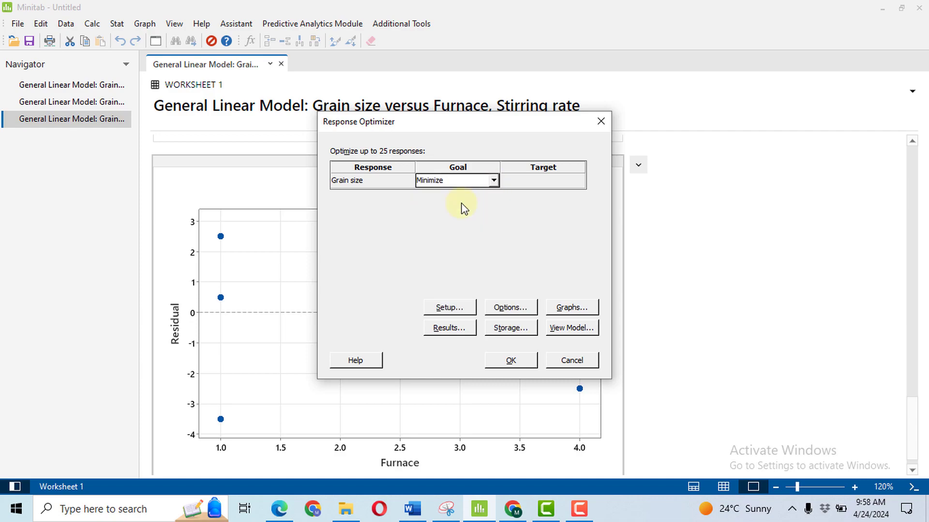
pyautogui.click(462, 308)
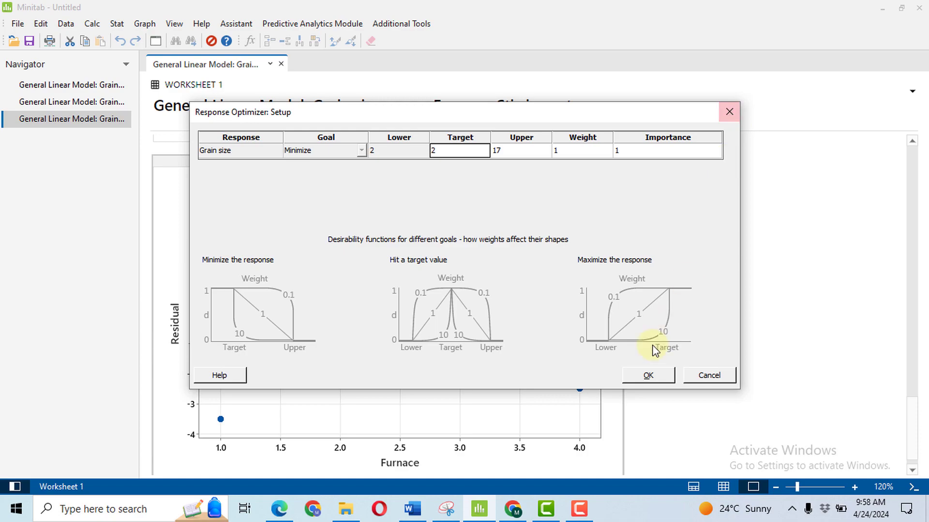
pyautogui.click(649, 375)
# Step: Constrain the optimizer's variables to a region, with Furnace from 1 to 4 and Stirring rate from 5 to 20
pyautogui.click(515, 309)
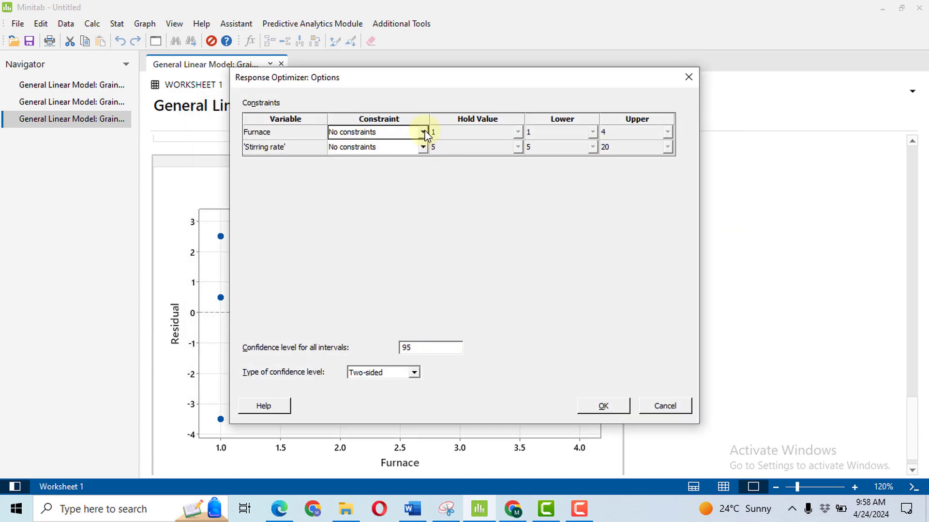
pyautogui.click(424, 132)
pyautogui.click(392, 164)
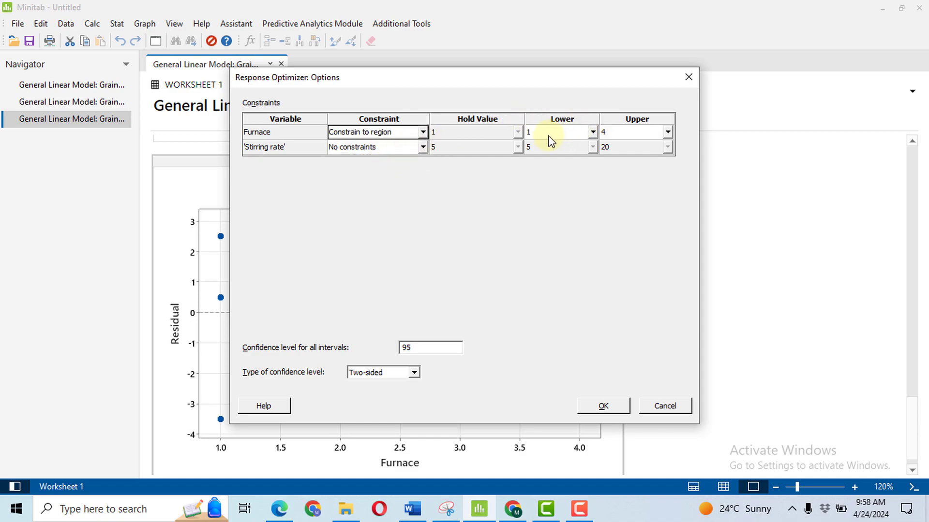
pyautogui.click(423, 147)
pyautogui.click(422, 148)
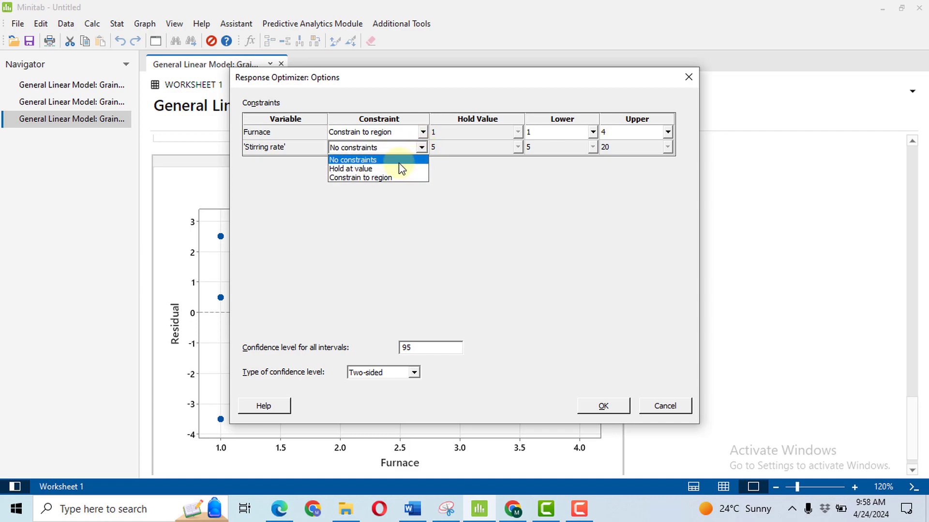
pyautogui.click(396, 179)
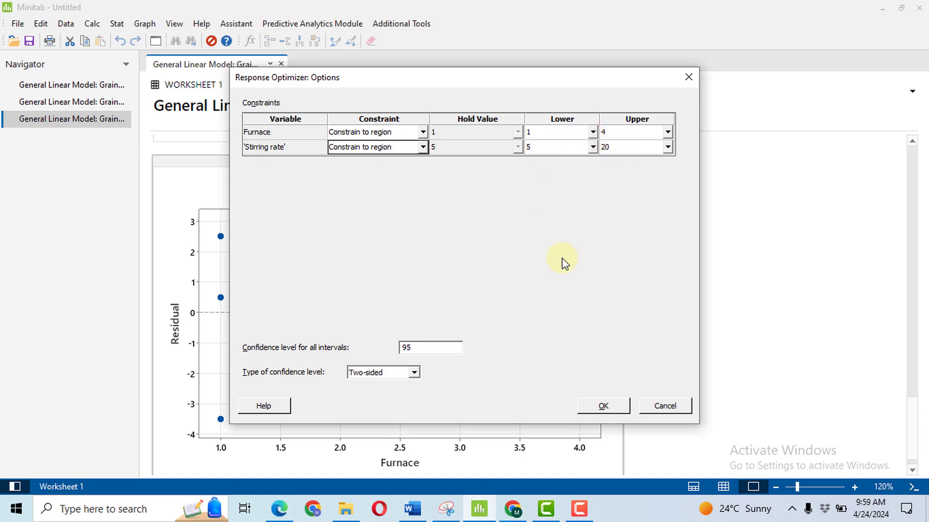
pyautogui.click(603, 406)
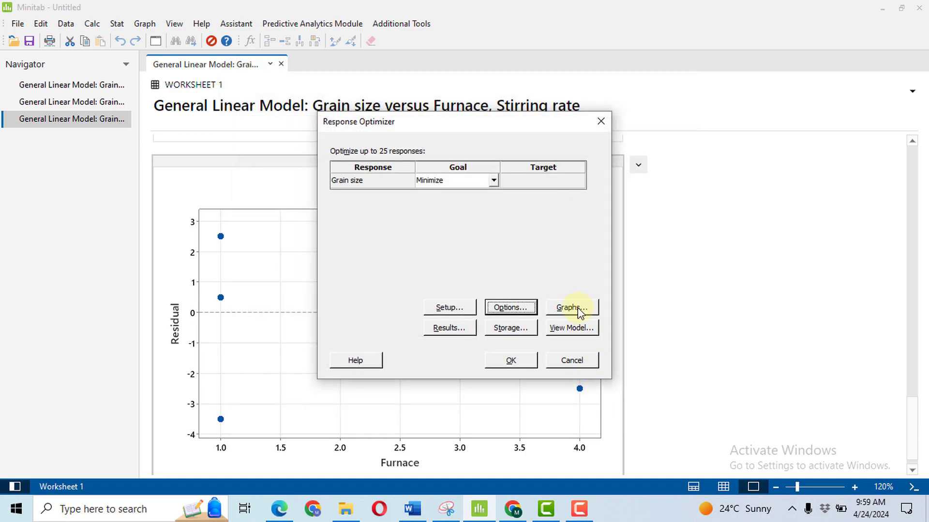
# Step: Run the grain size optimization with the optimization plot and default results for one solution, and review the solution, response prediction and plot
pyautogui.click(573, 306)
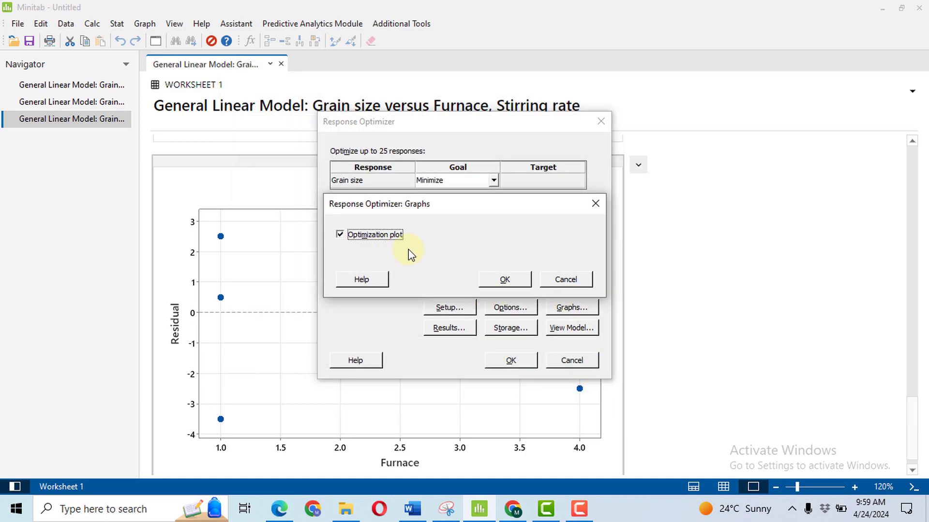
pyautogui.click(505, 280)
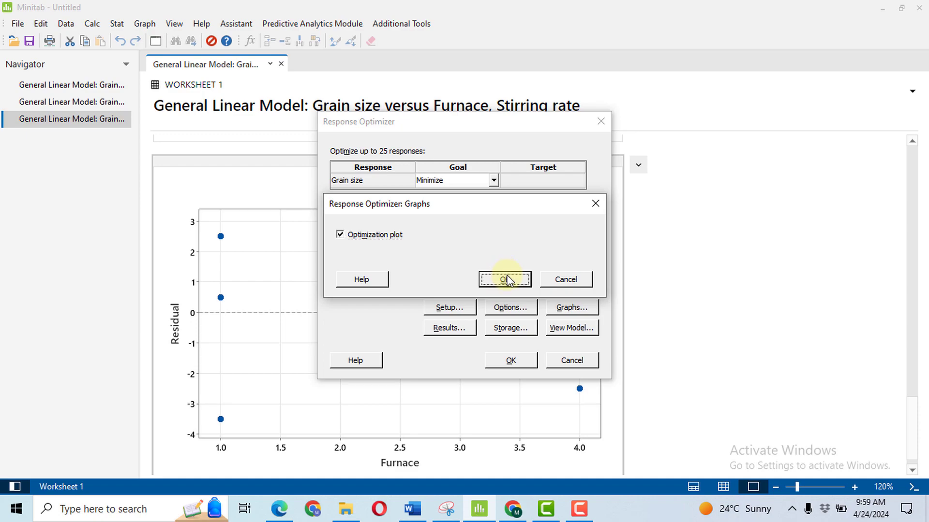
pyautogui.click(460, 329)
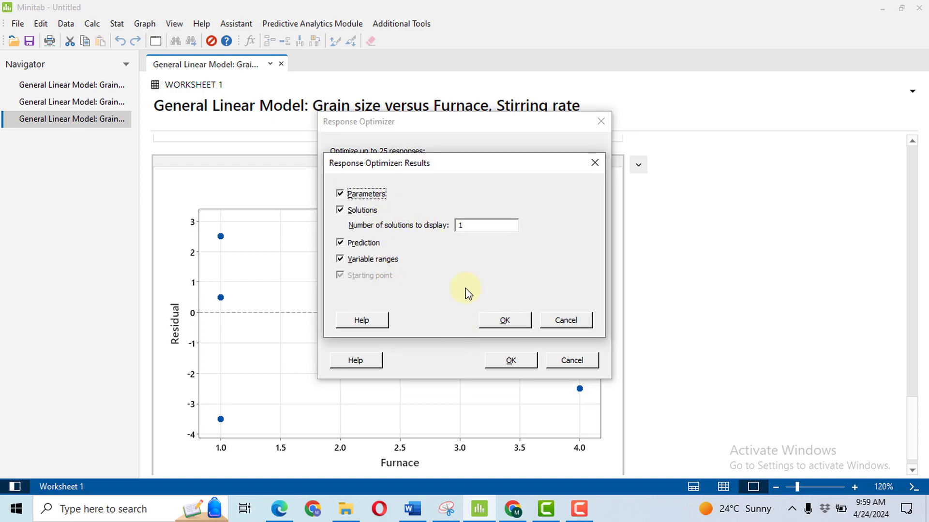
pyautogui.click(511, 321)
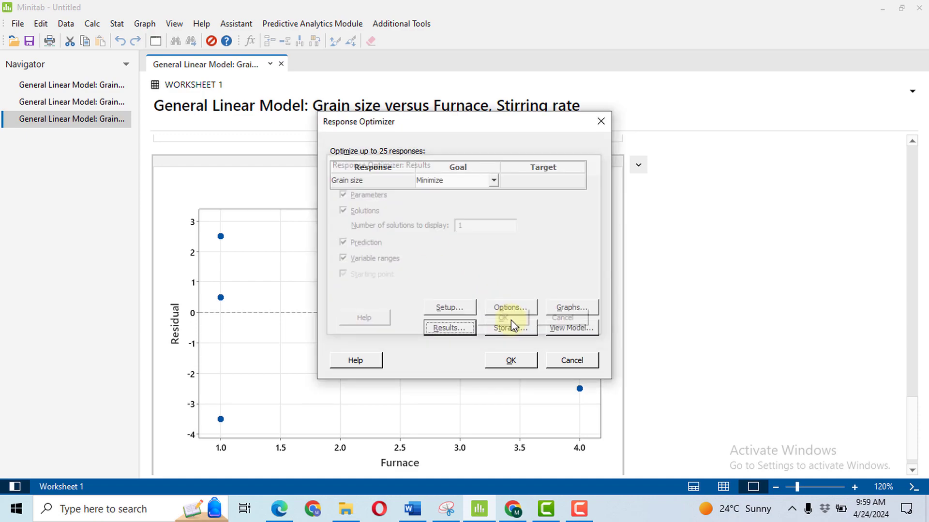
pyautogui.click(523, 365)
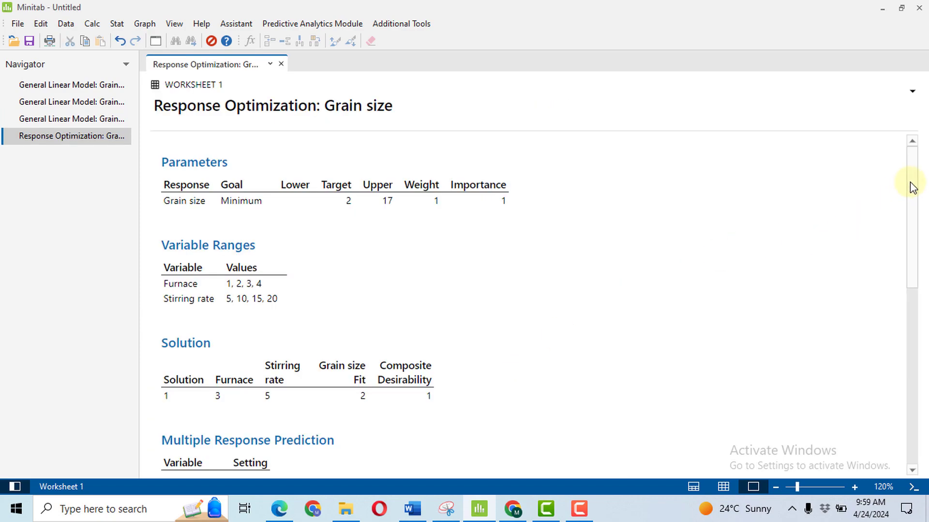
pyautogui.moveTo(912, 182); pyautogui.dragTo(922, 267)
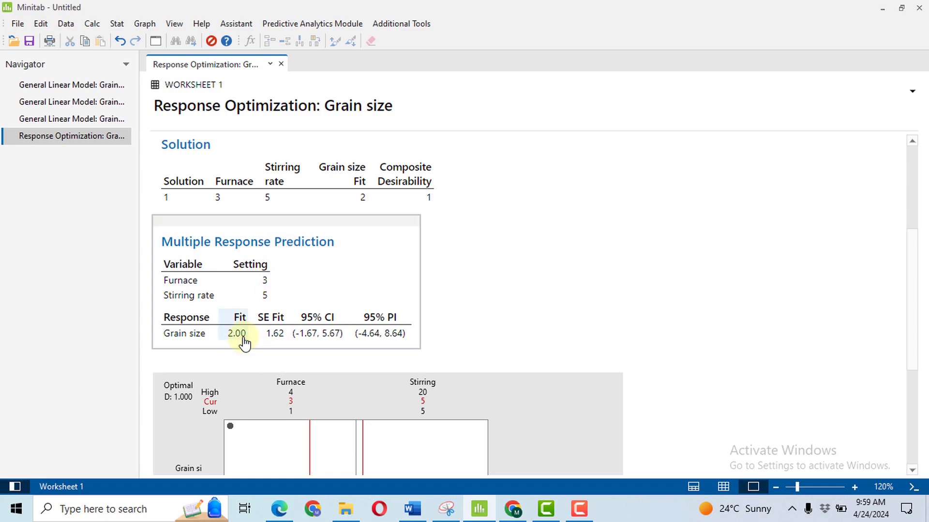
pyautogui.scroll(-3, 244, 343)
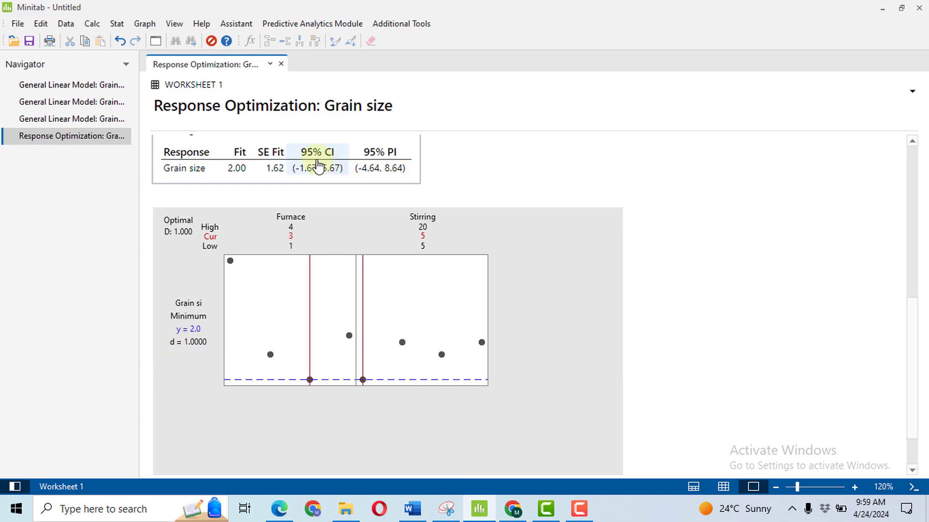